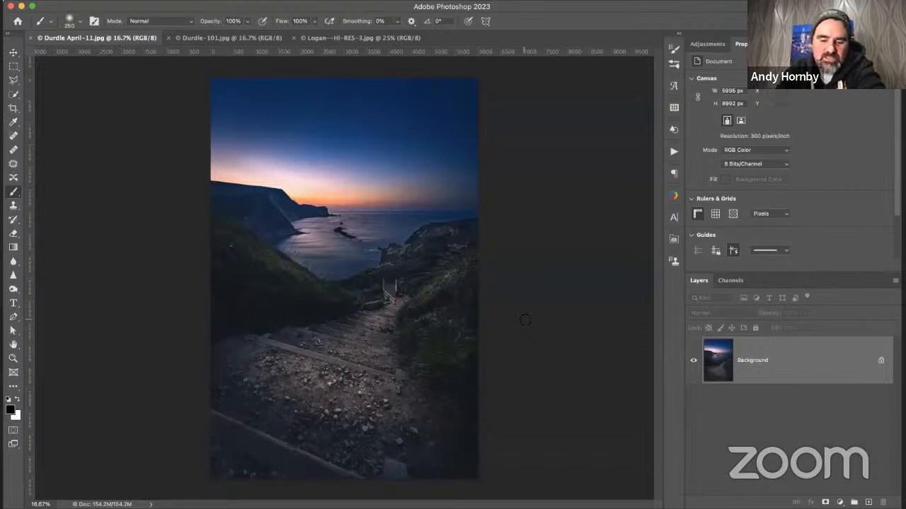
- Duplicate the Background layer and enable the Landscape Mixer neural filter on the copy
key(super+j)
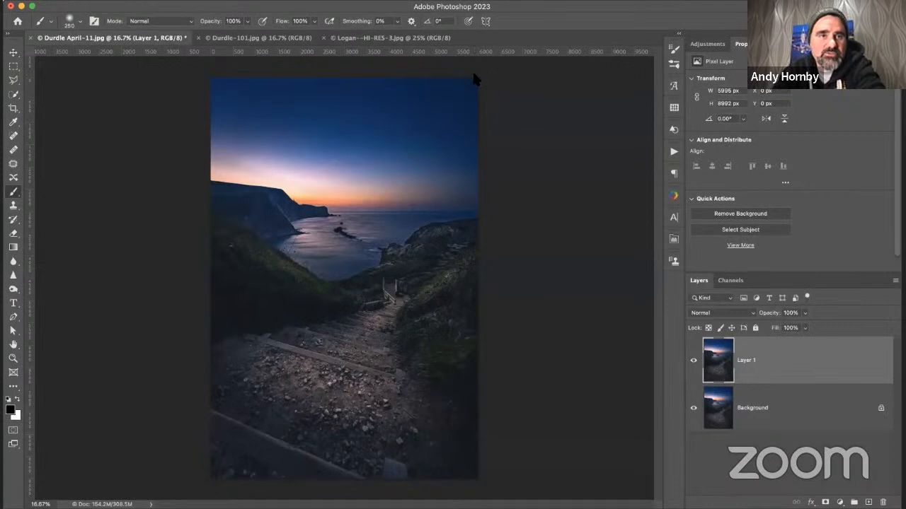
click(248, 0)
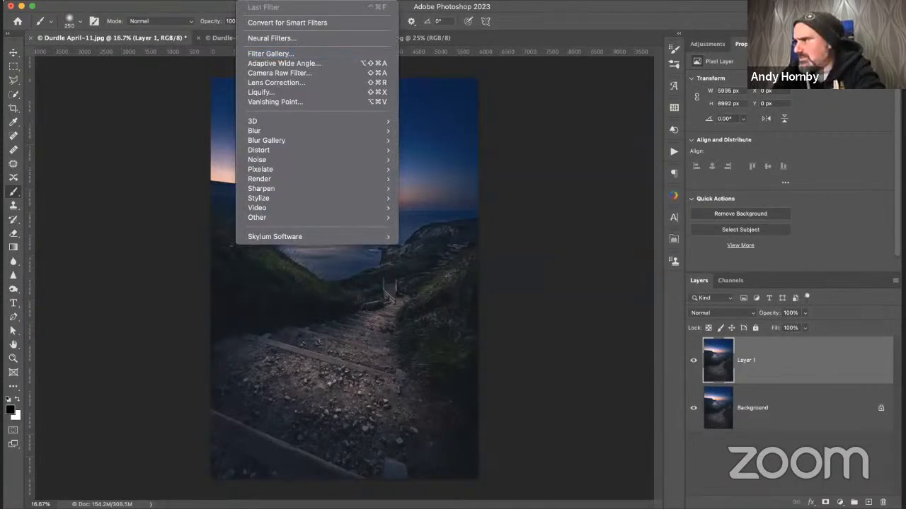
click(272, 40)
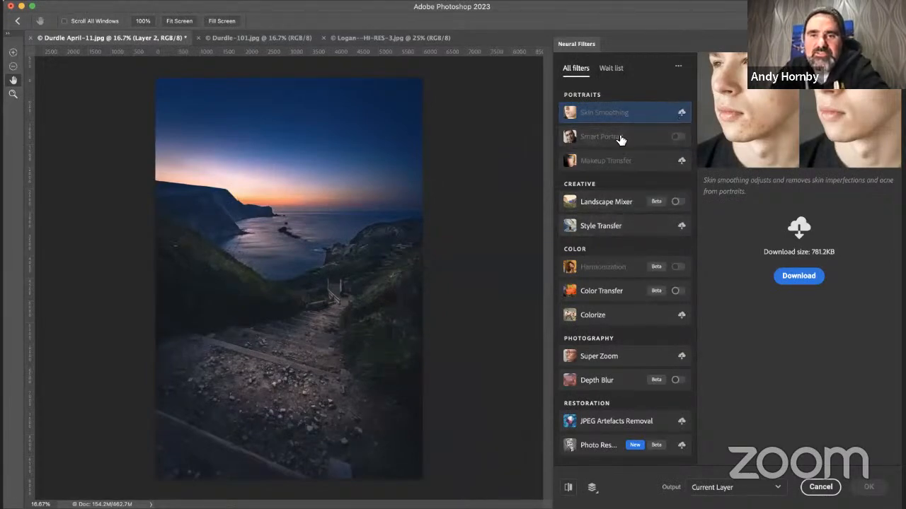
click(677, 203)
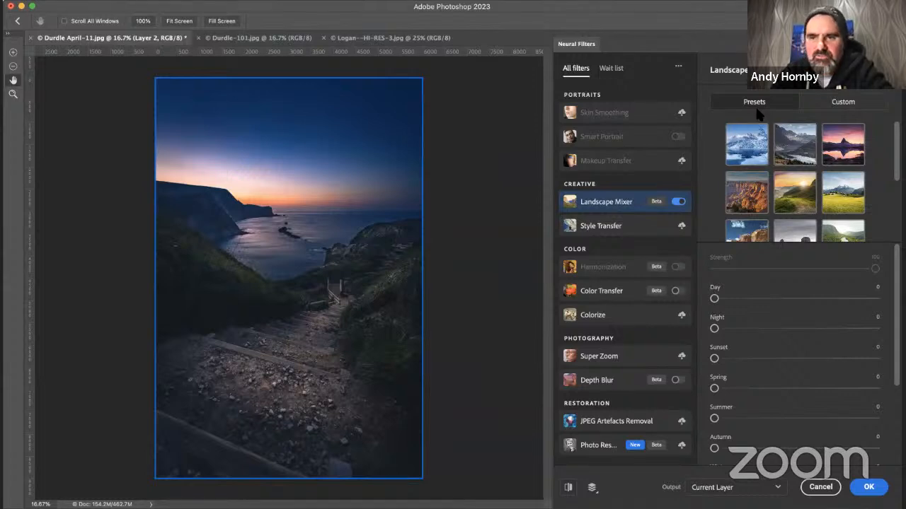
- Examine the Landscape Mixer's preset thumbnails, custom image option, and time-of-day and season sliders
scroll(771, 228, down, 3)
scroll(771, 228, up, 3)
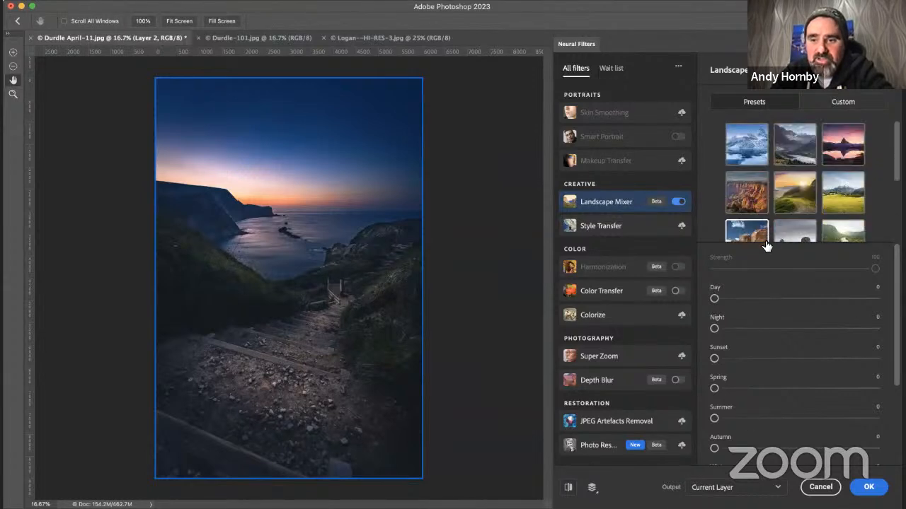
click(845, 102)
click(756, 102)
scroll(756, 258, down, 3)
scroll(756, 259, up, 3)
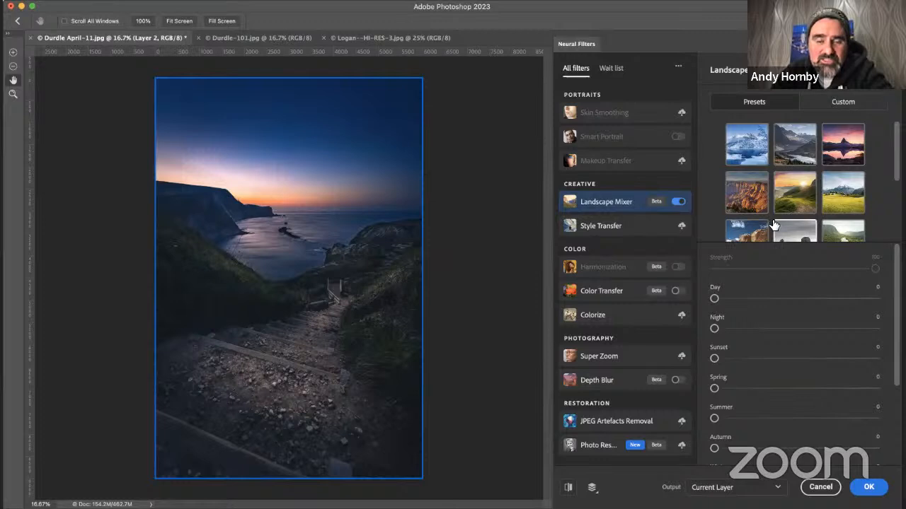
scroll(776, 285, down, 1)
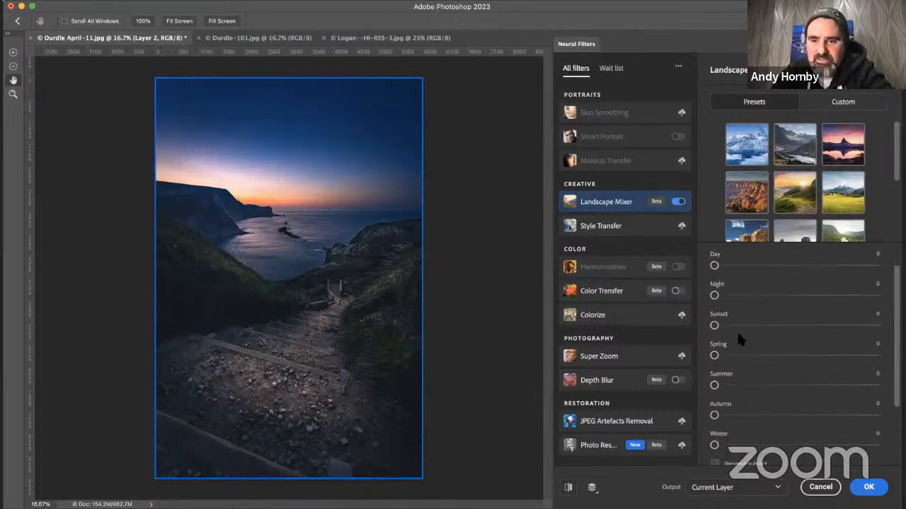
scroll(760, 366, down, 3)
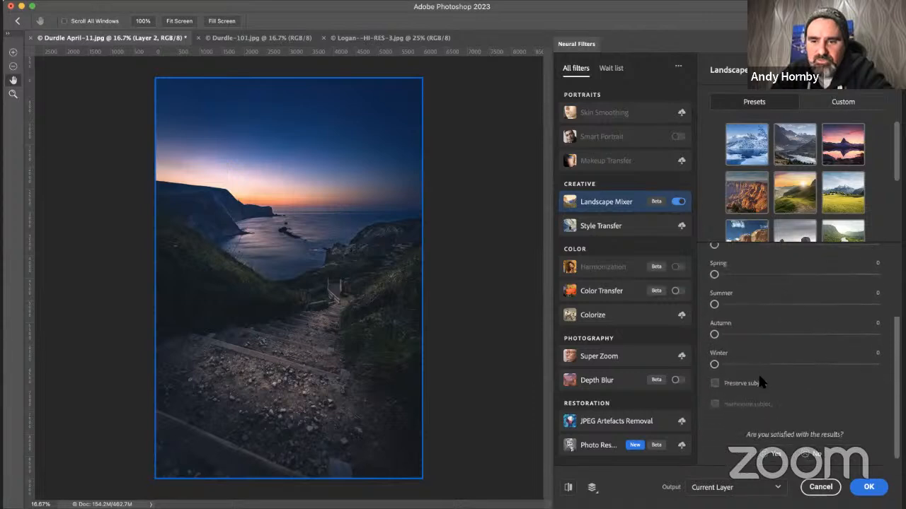
scroll(760, 380, up, 3)
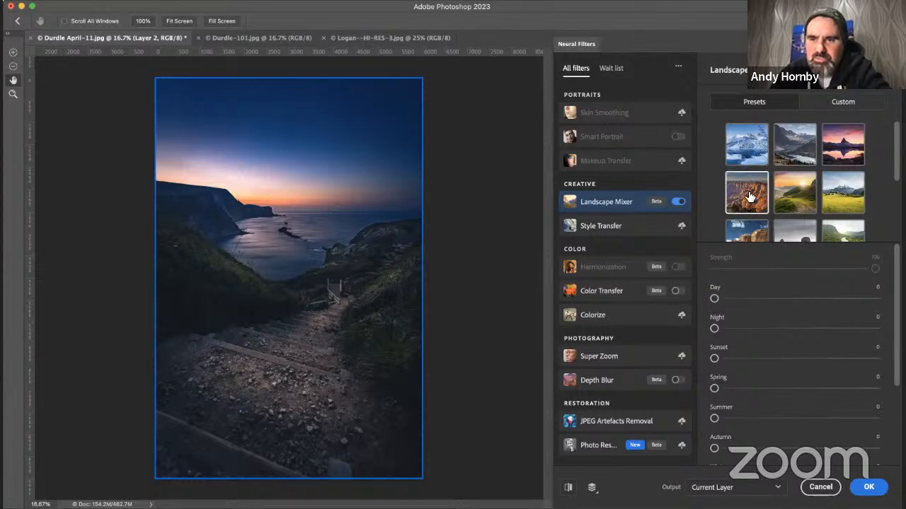
scroll(750, 197, down, 1)
scroll(796, 189, down, 5)
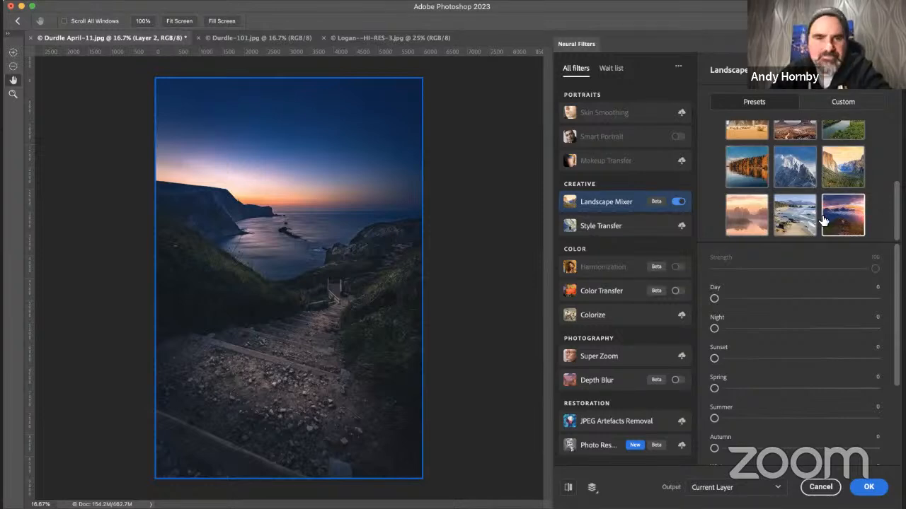
scroll(823, 221, up, 5)
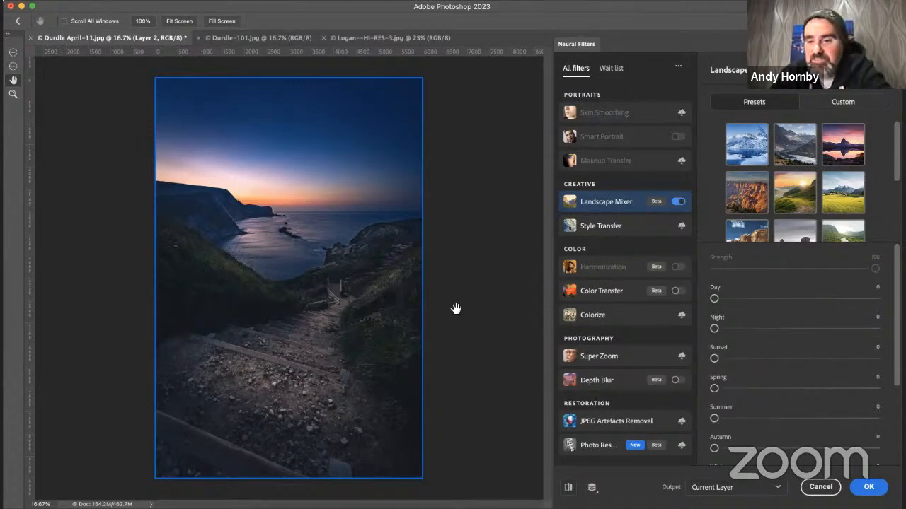
- Try the snowy blue mountain preset on the coastal photo with its strength reduced to 50
click(743, 147)
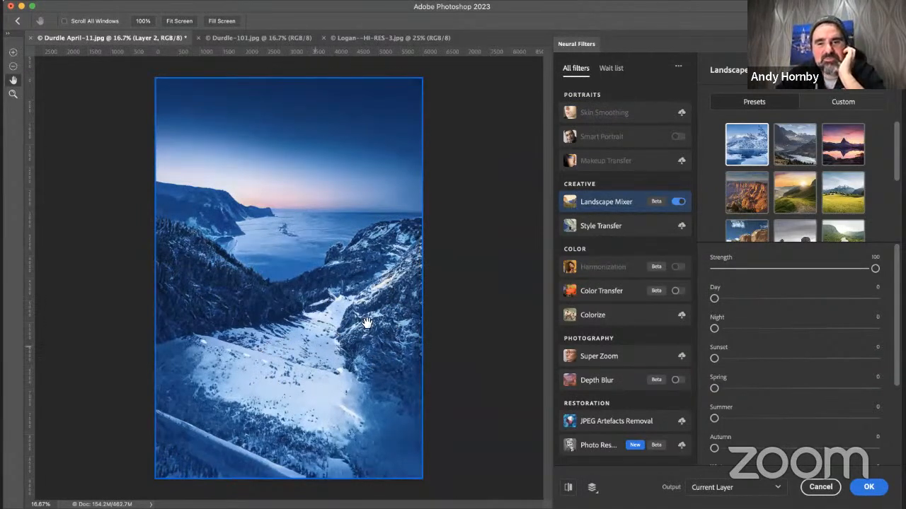
drag(870, 270, 795, 269)
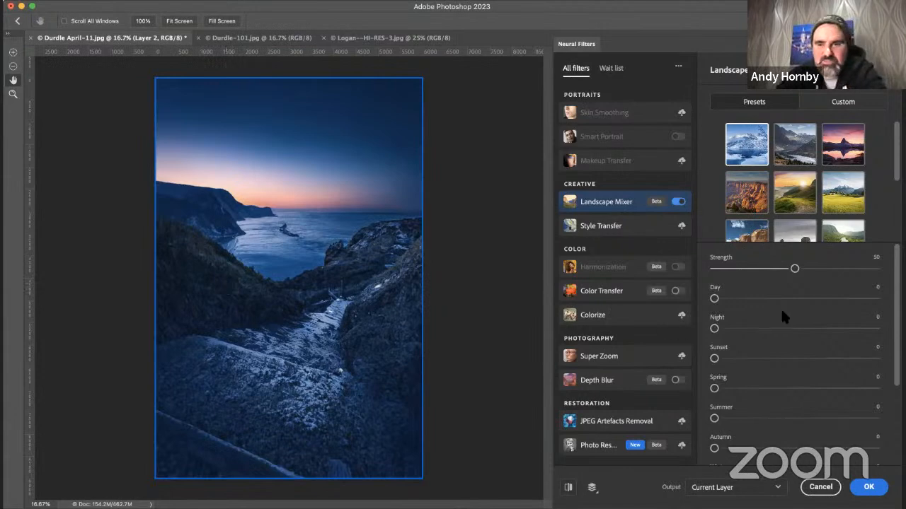
scroll(792, 354, down, 4)
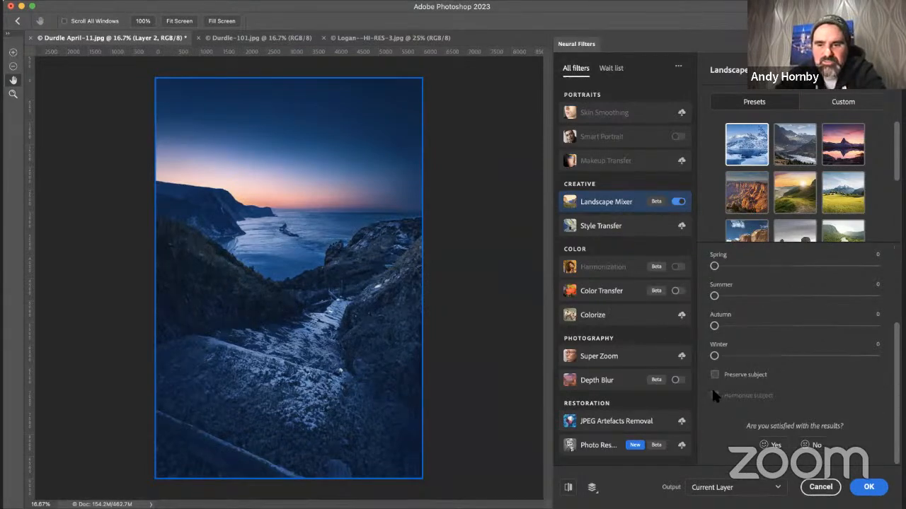
- Compare the snowy version of the landscape with the original photo twice
click(567, 488)
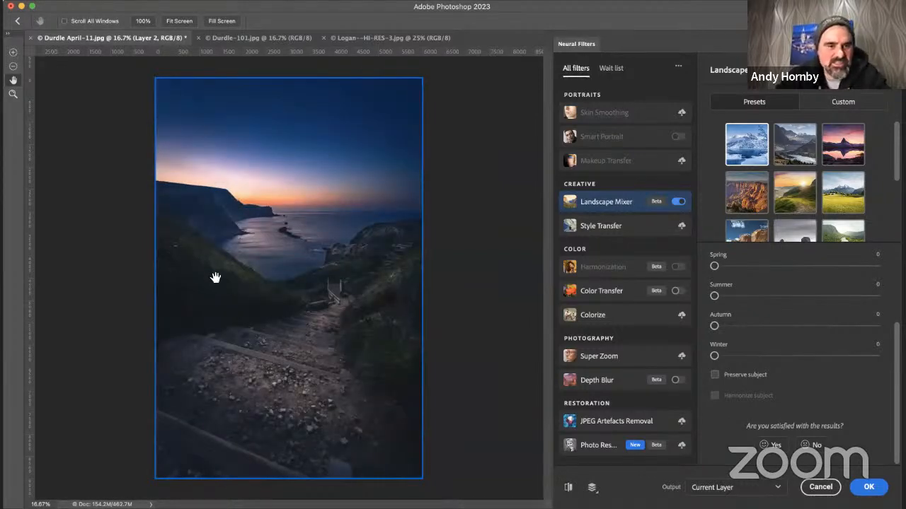
click(568, 488)
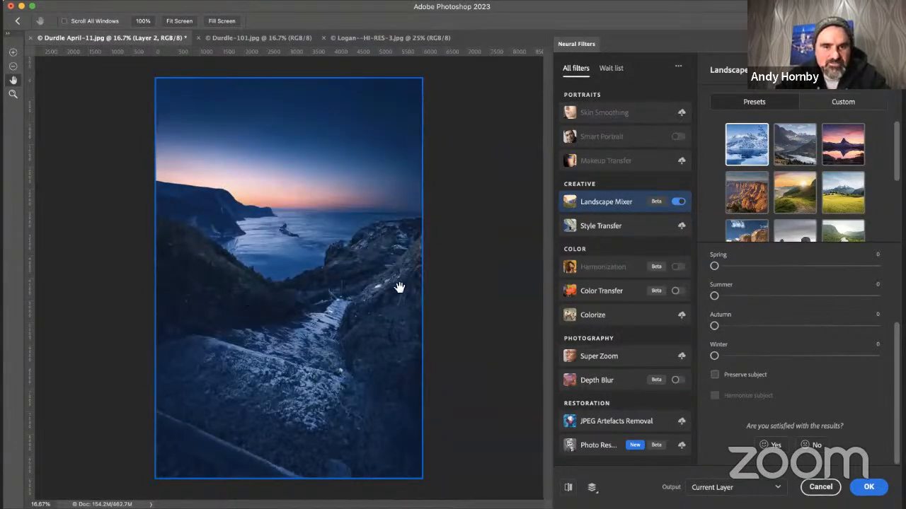
click(569, 488)
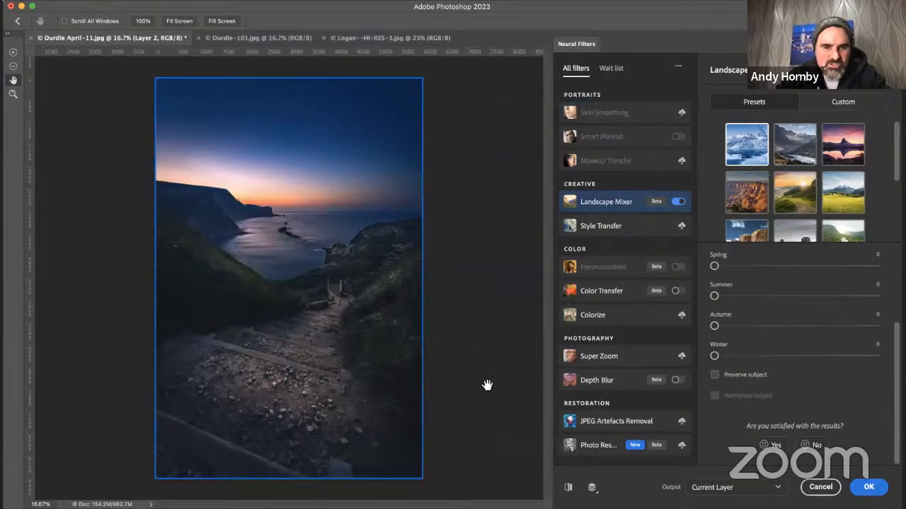
click(569, 488)
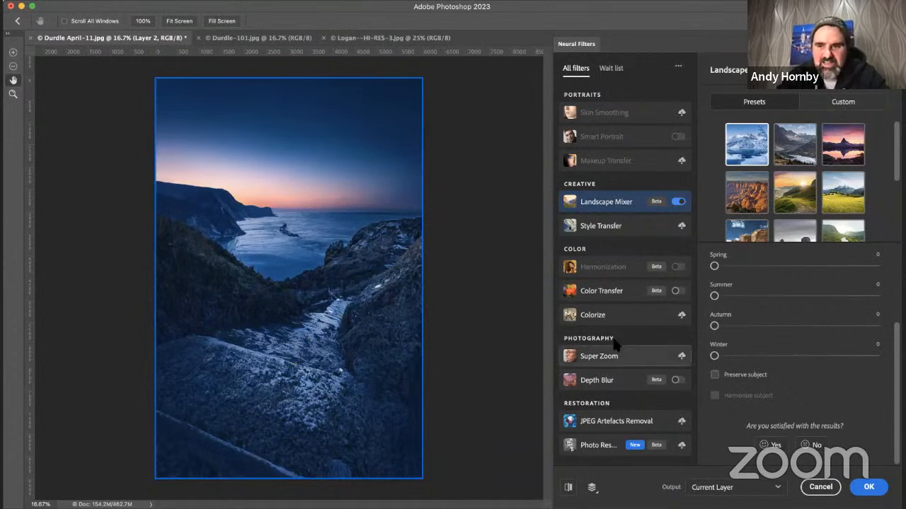
- Try the snowy preset at strength 76 and 74, and reduce its strength to 0
scroll(785, 311, up, 2)
scroll(784, 327, up, 2)
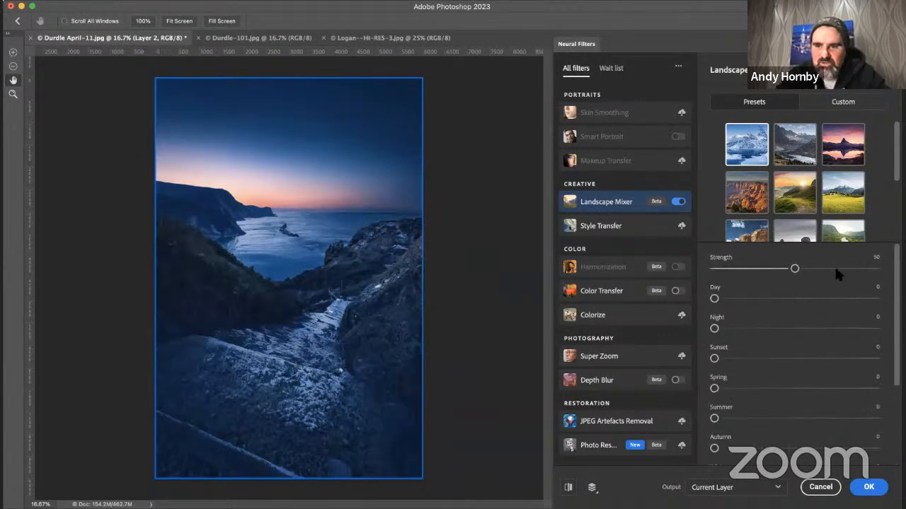
click(836, 269)
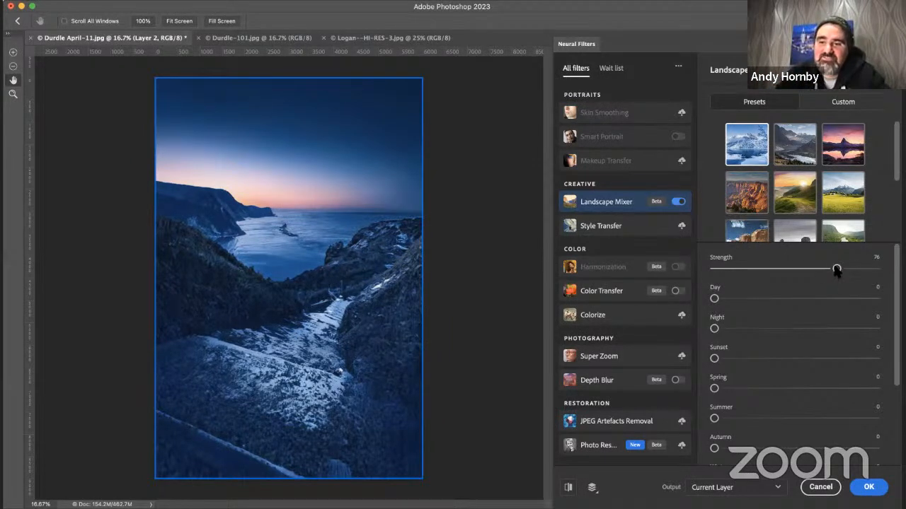
drag(837, 271, 832, 269)
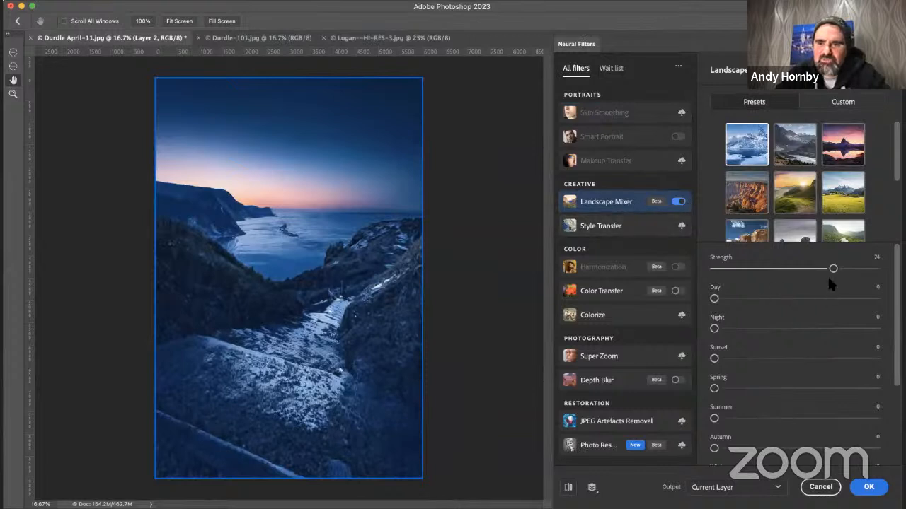
drag(834, 271, 716, 279)
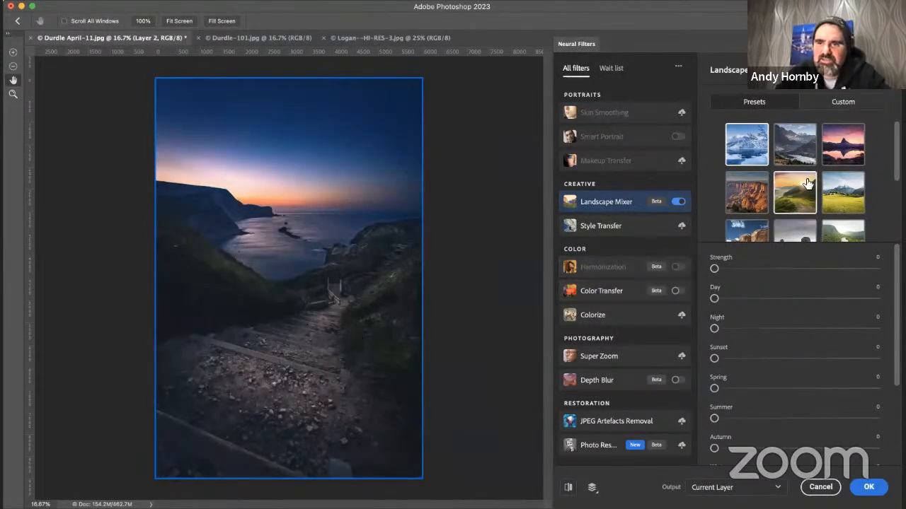
- Apply the misty pink lake preset at strength 87 and set the Day amount to 49
scroll(807, 184, down, 3)
scroll(807, 184, down, 1)
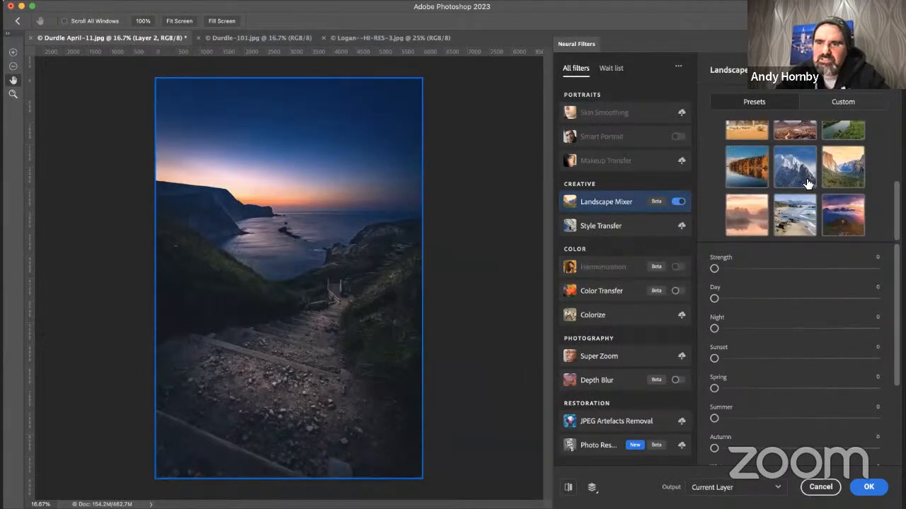
click(746, 214)
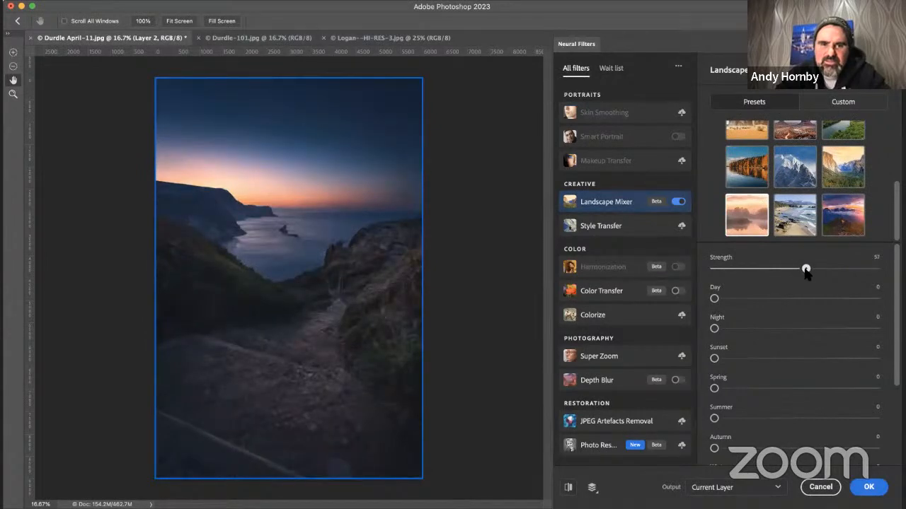
click(806, 270)
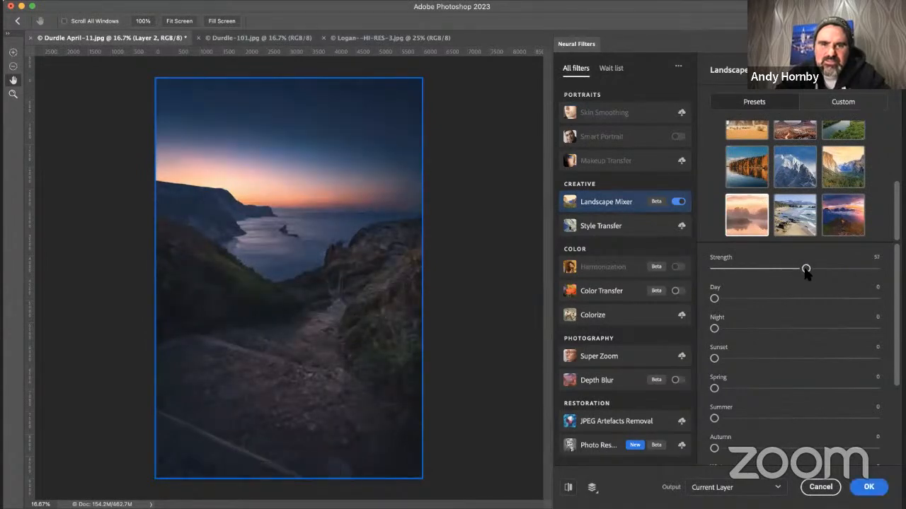
click(836, 269)
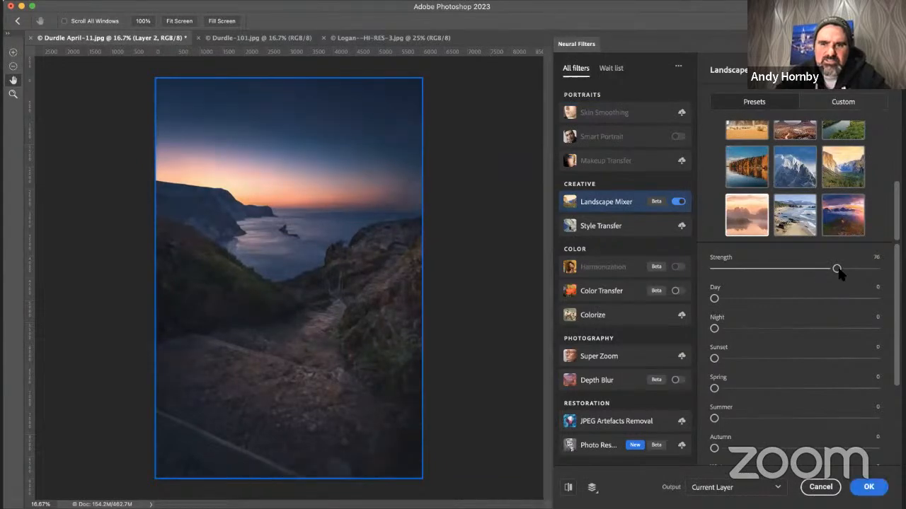
click(855, 270)
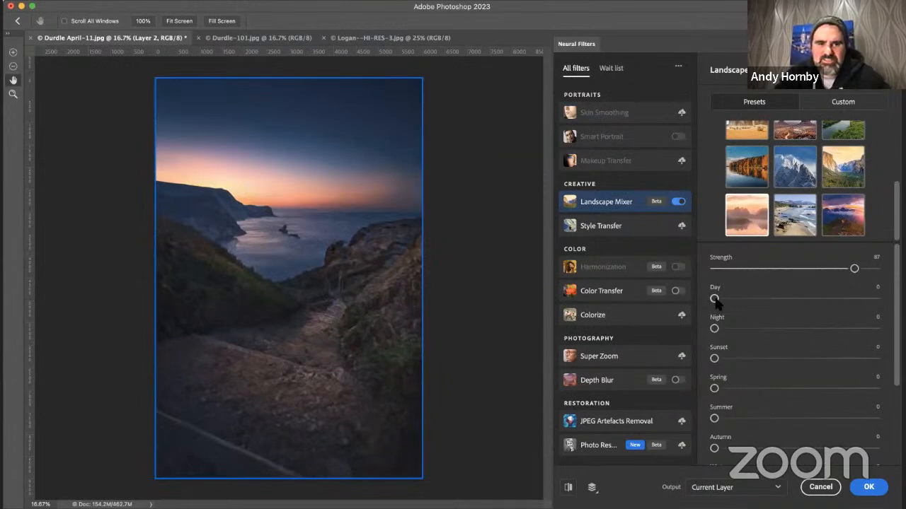
drag(735, 299, 794, 301)
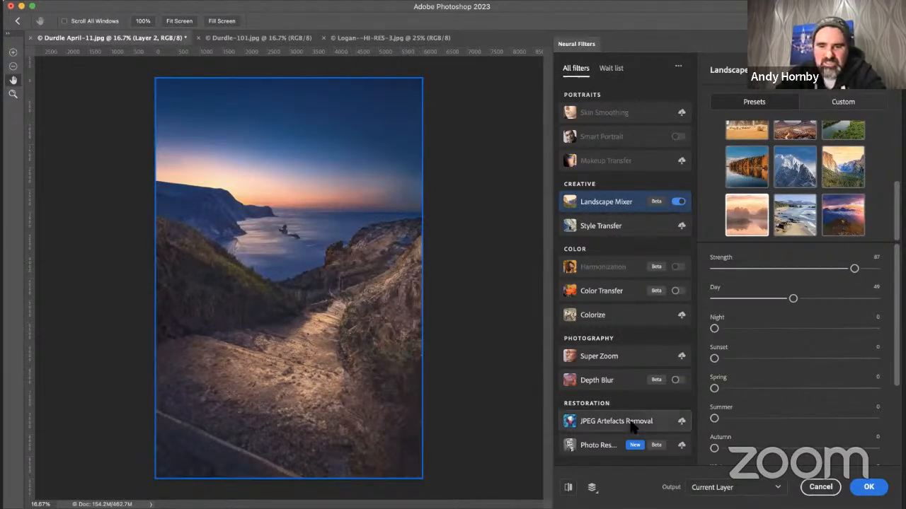
- Compare the brightened, misty-preset landscape with the original photo several times, ending on the filtered version
click(568, 487)
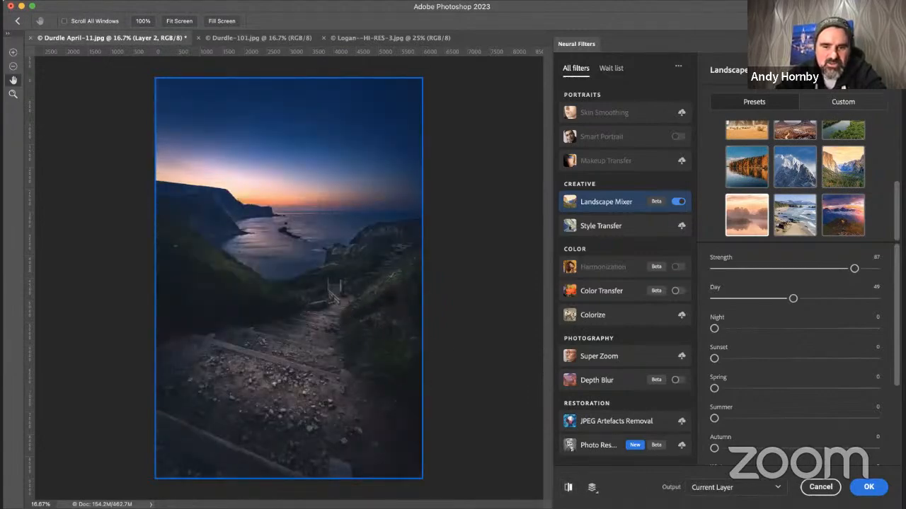
click(568, 487)
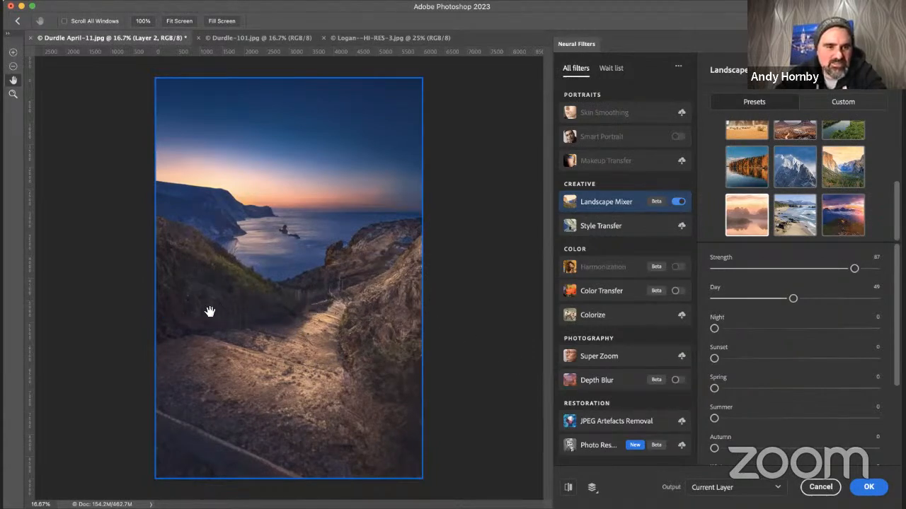
click(568, 486)
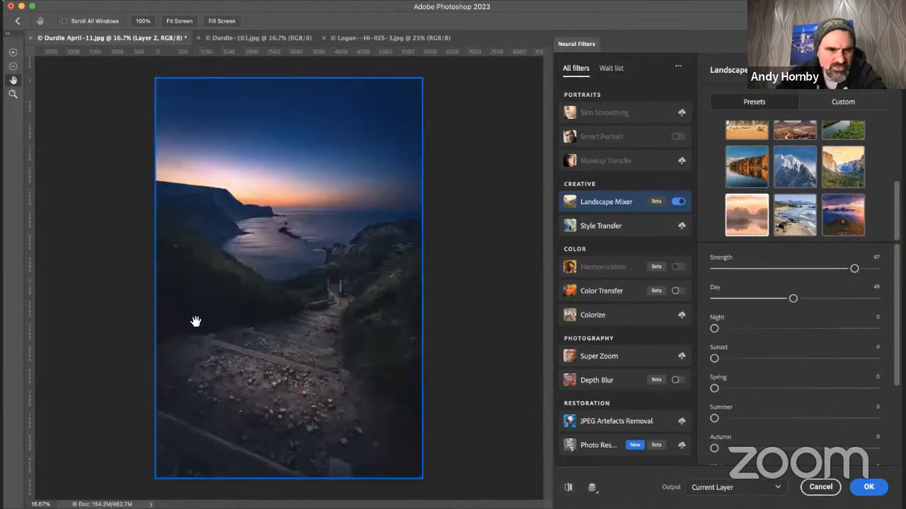
click(569, 488)
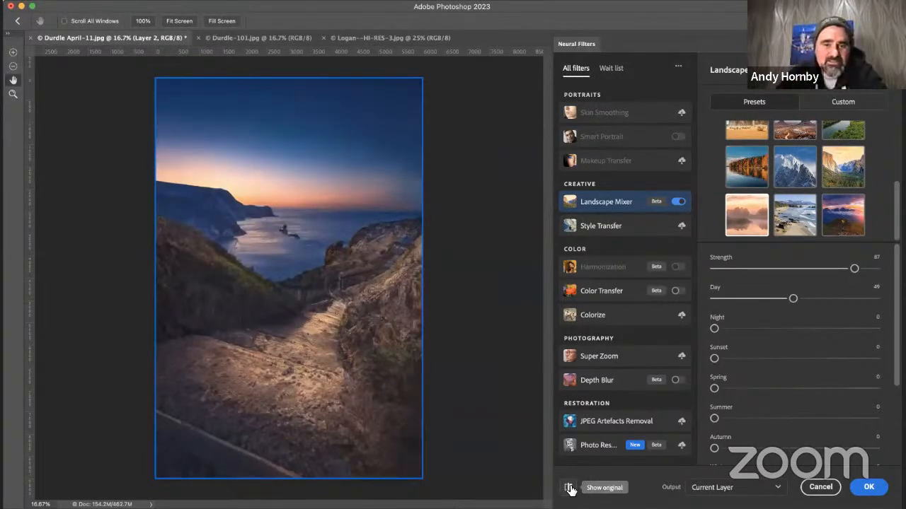
click(568, 487)
click(569, 487)
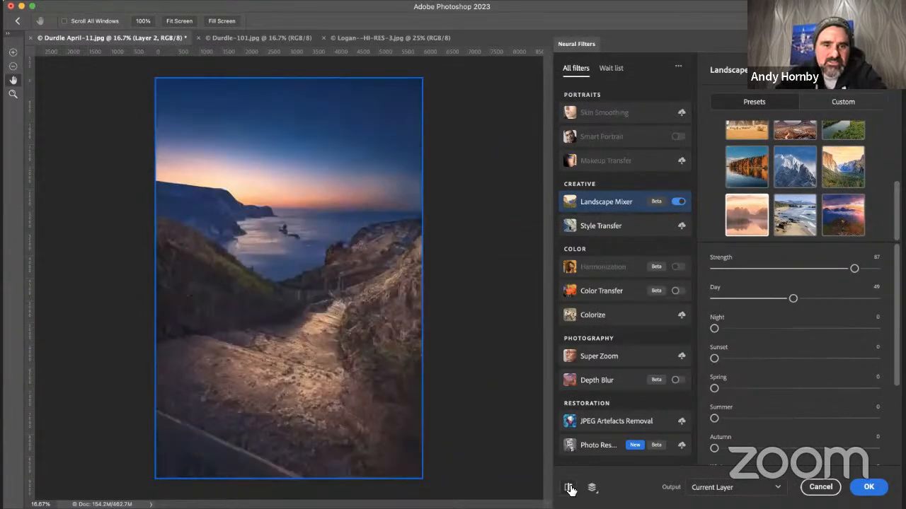
click(569, 488)
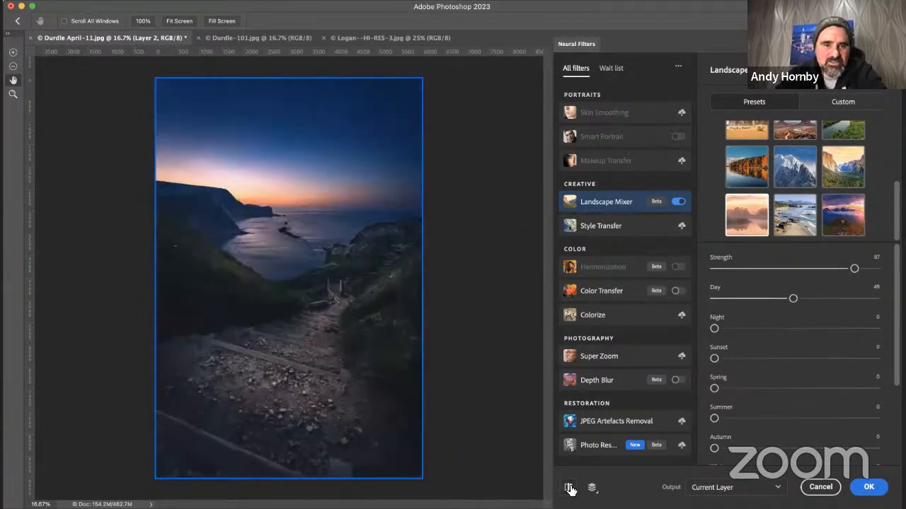
click(568, 487)
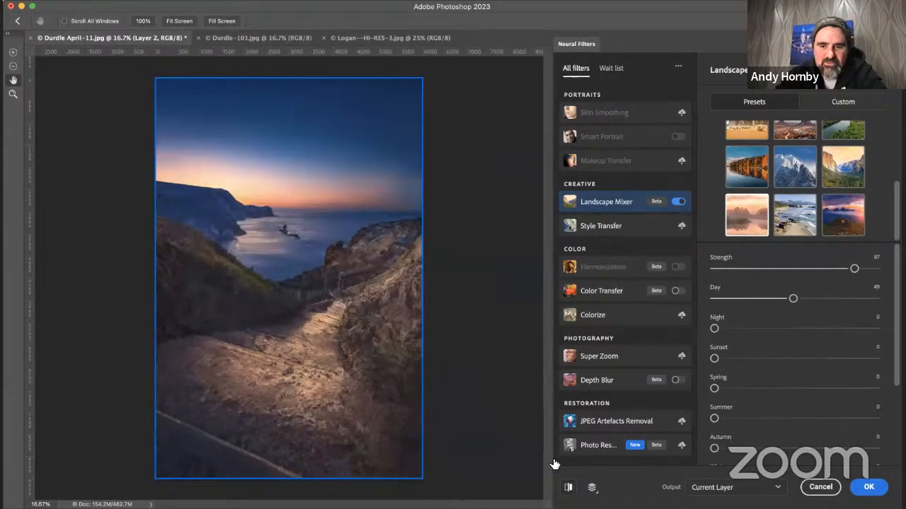
- Reset Day to 0 on the misty-preset landscape, try Sunset at 70 and 100, and return Sunset to 0
click(569, 487)
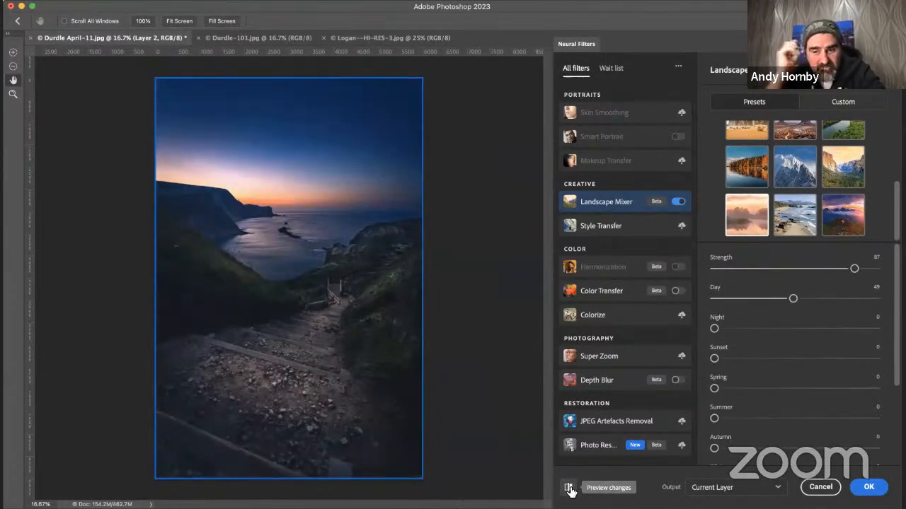
drag(793, 298, 704, 303)
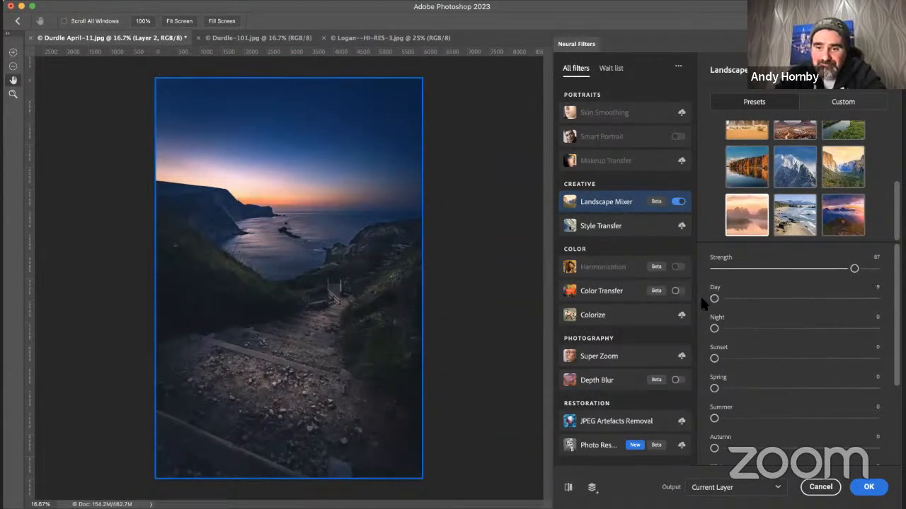
drag(716, 358, 826, 359)
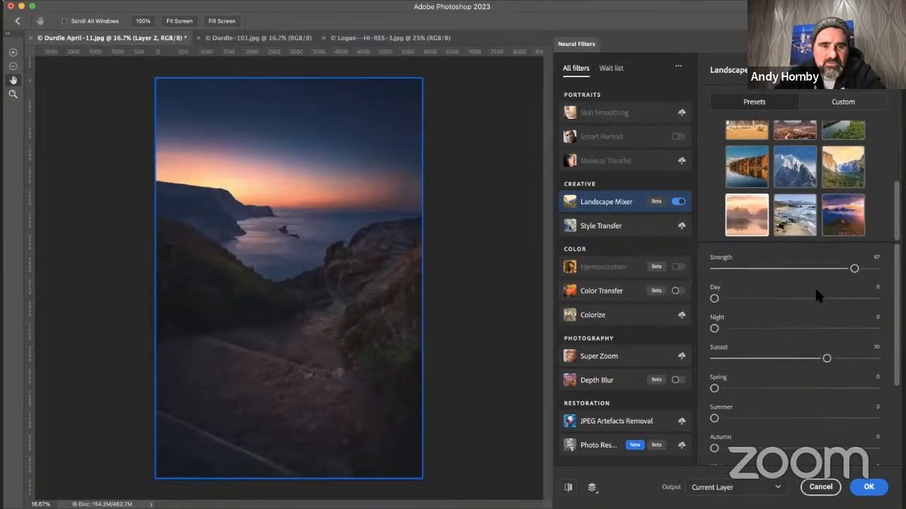
drag(828, 359, 878, 359)
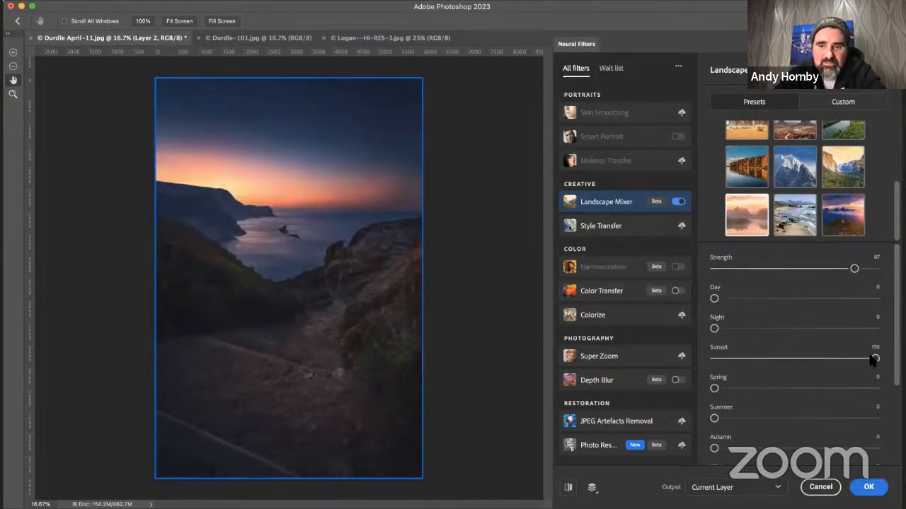
drag(874, 359, 690, 361)
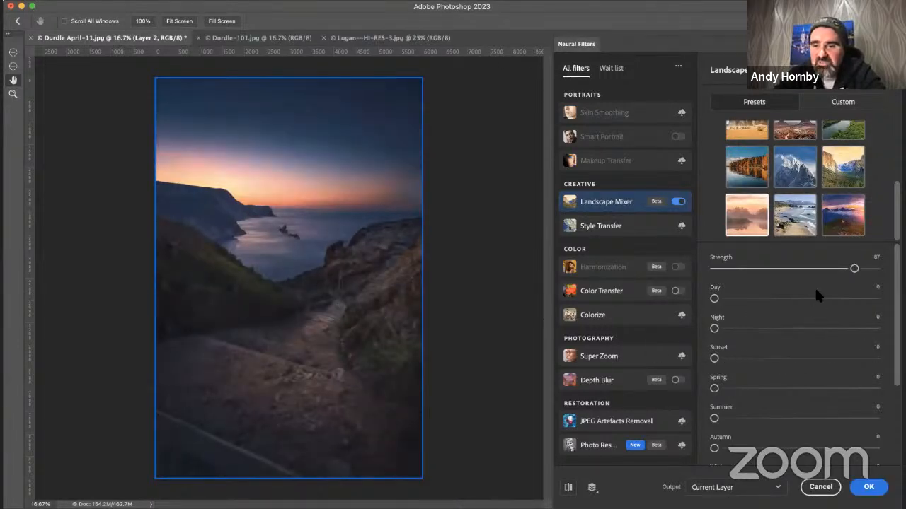
- Look through the remaining season sliders and discard the Landscape Mixer changes on the sunset photo
scroll(816, 291, down, 5)
scroll(815, 292, up, 3)
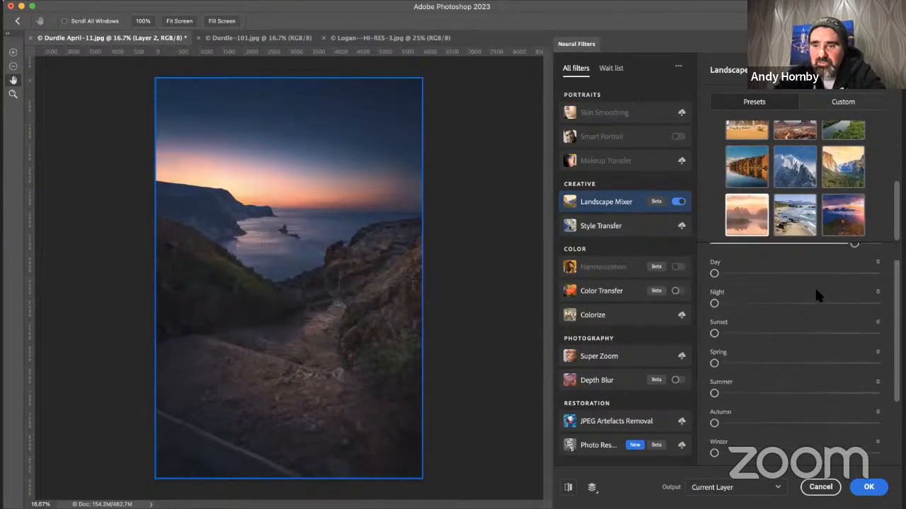
scroll(815, 291, down, 3)
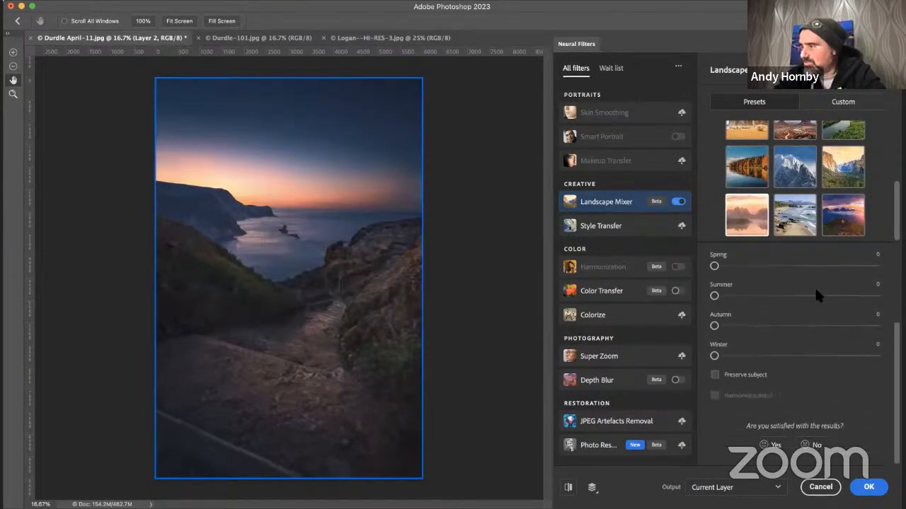
scroll(816, 296, up, 3)
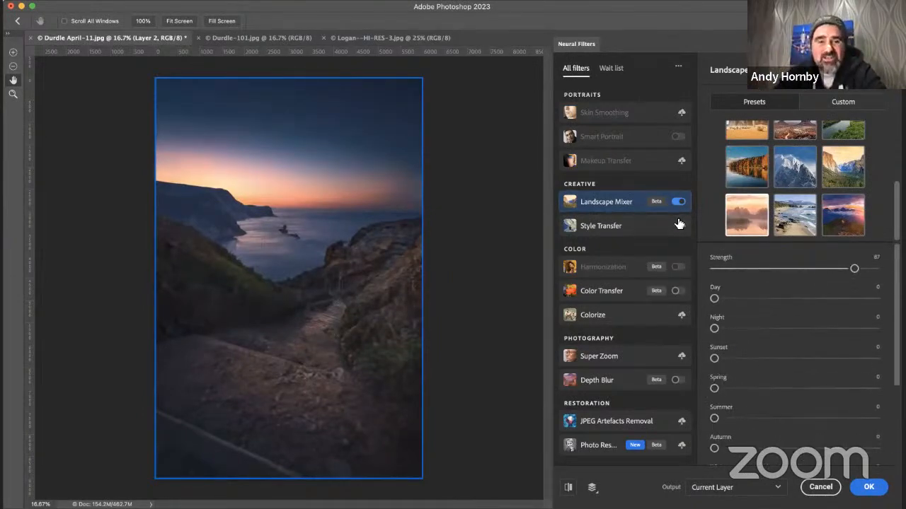
mouse_move(660, 212)
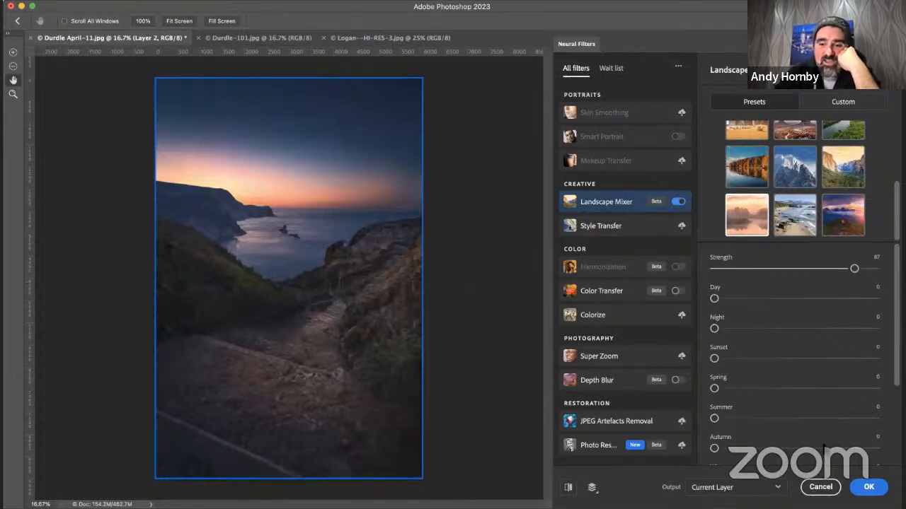
key(Escape)
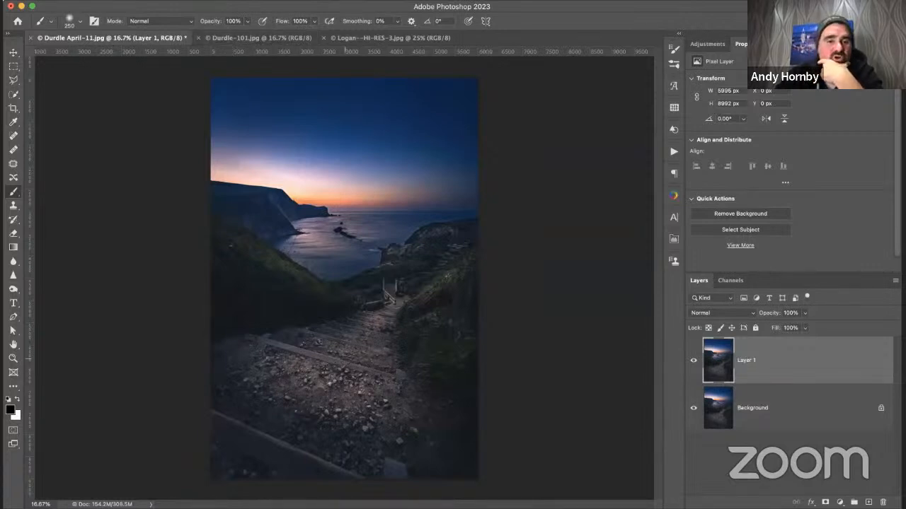
- Switch to Durdle-101.jpg, duplicate its background layer and open Neural Filters on the copy
click(258, 39)
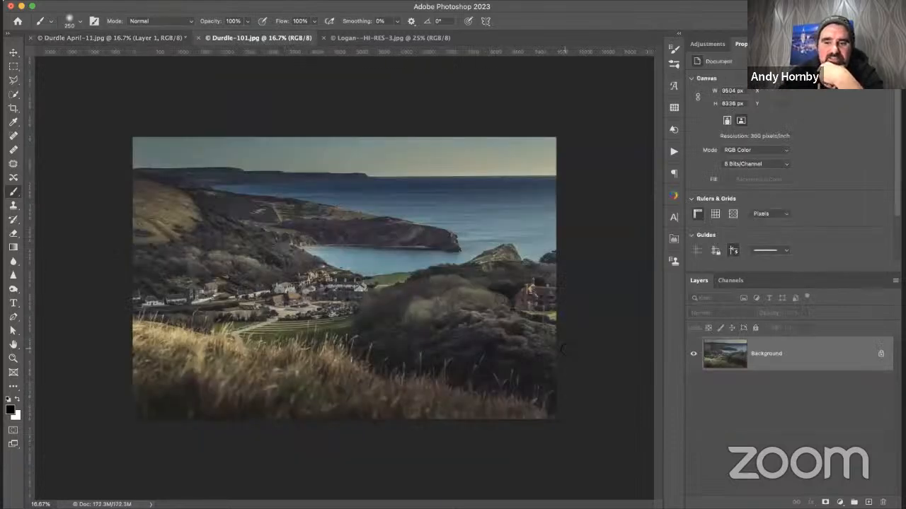
key(super+j)
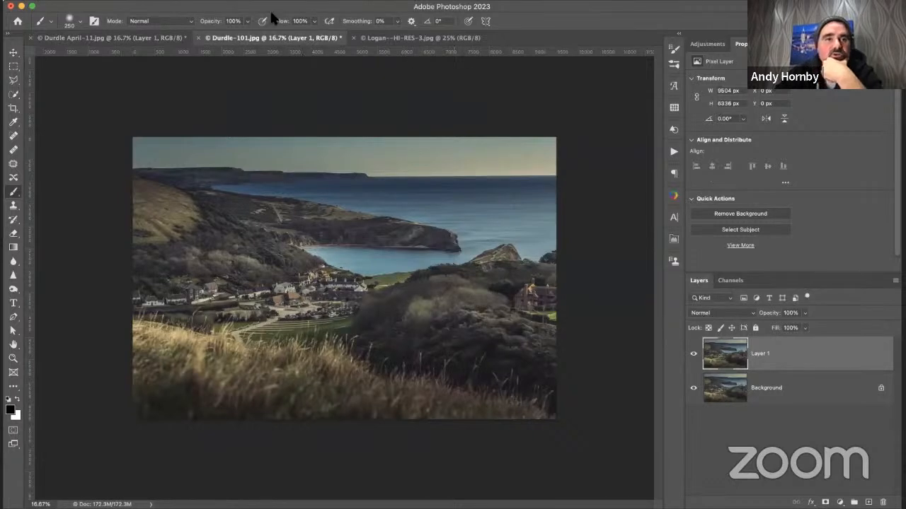
click(270, 9)
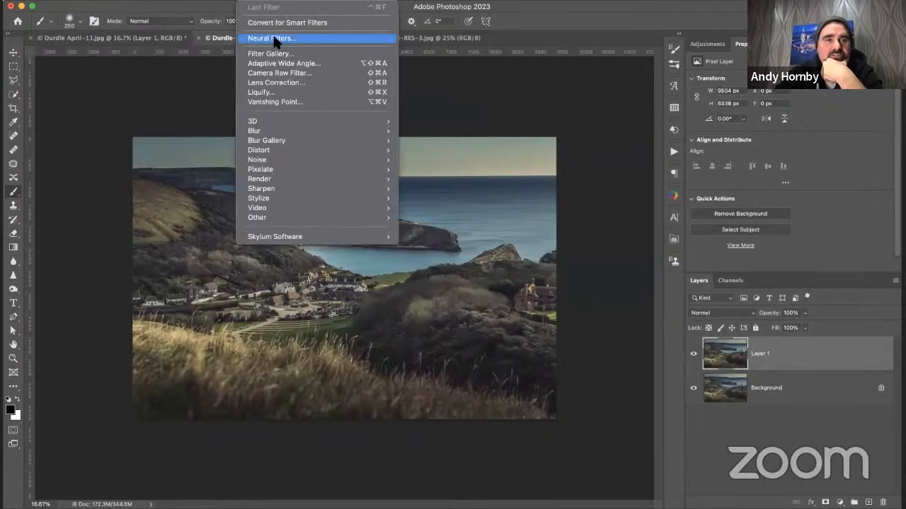
click(275, 38)
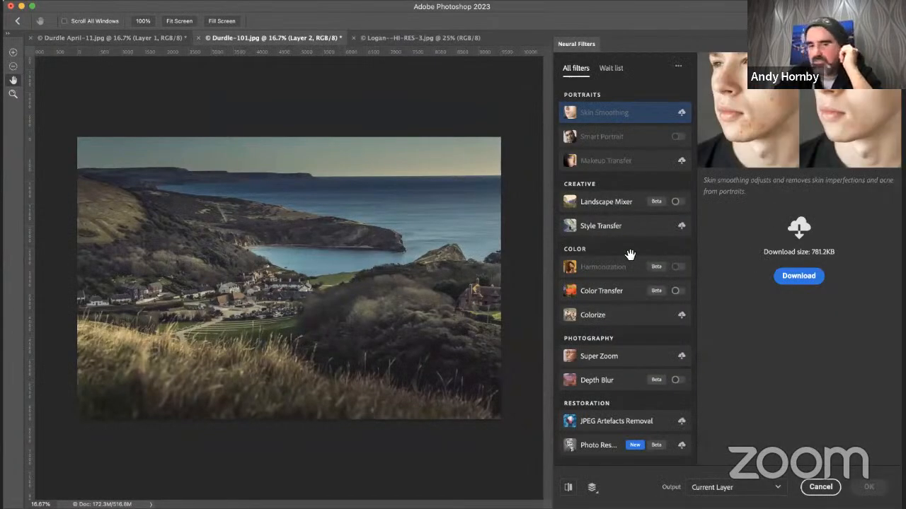
- Try the Landscape Mixer's snowy mountain preset at strength 100 on the bay photo and compare it with the original
click(677, 203)
click(749, 145)
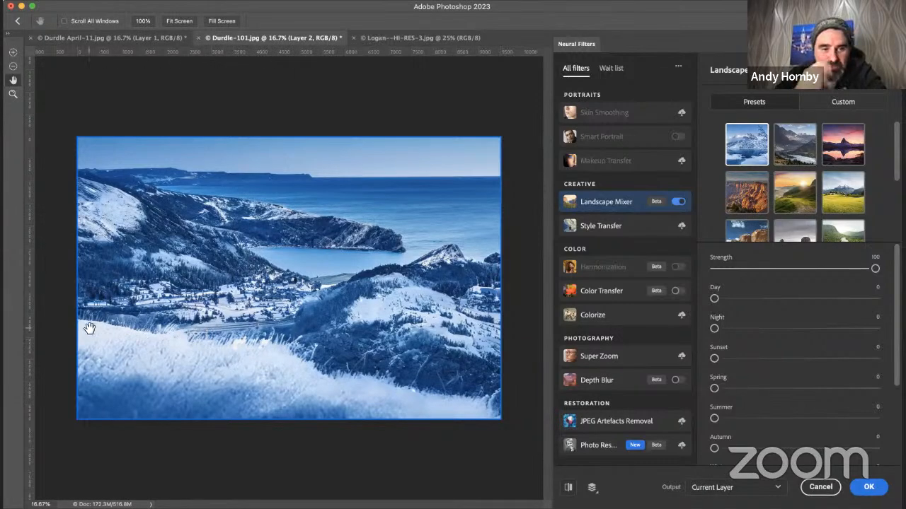
click(567, 487)
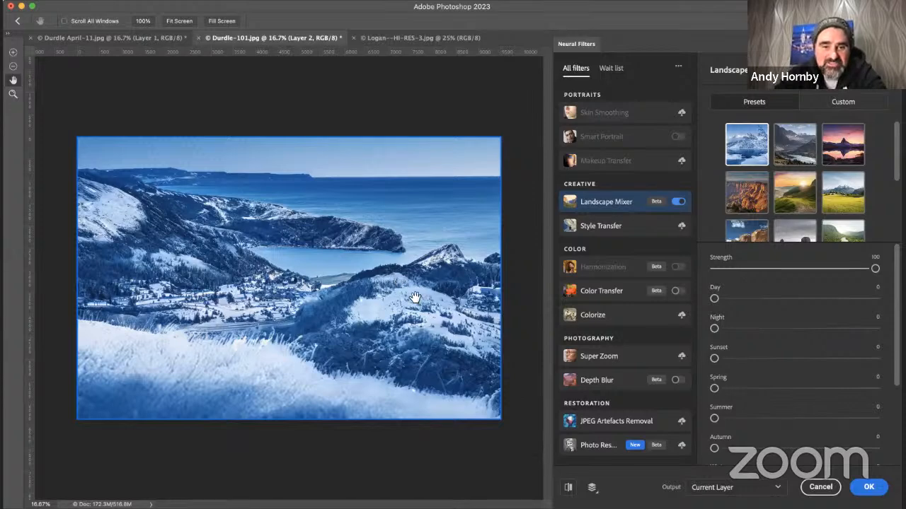
click(568, 488)
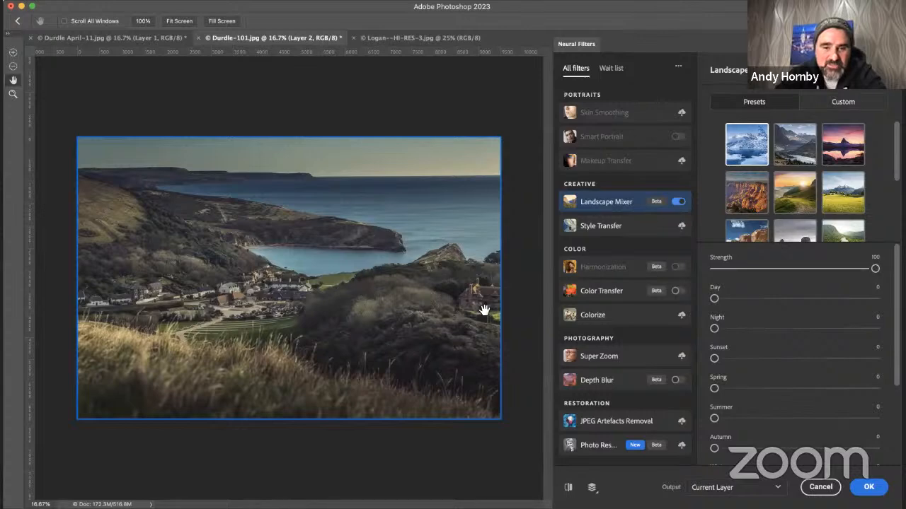
click(569, 488)
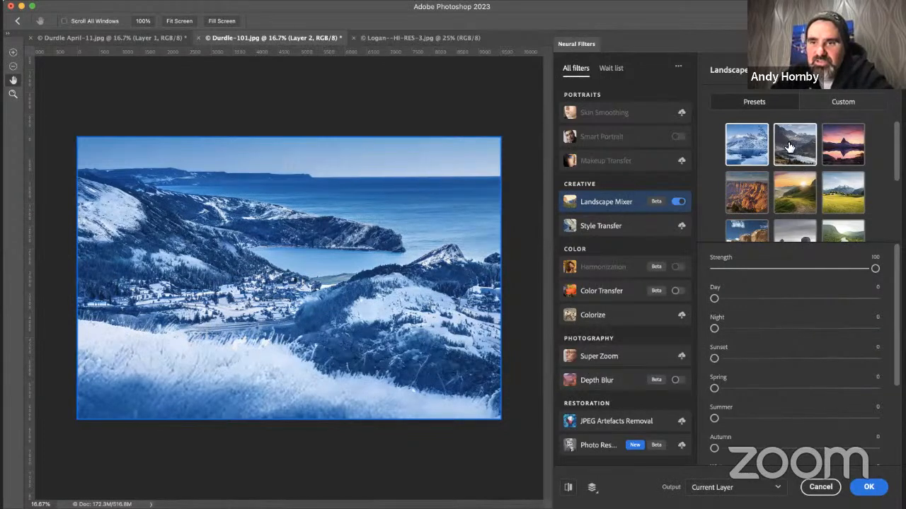
- Try the snowy preset at strength 0 and 46, and cancel the filter without applying it
drag(873, 268, 700, 284)
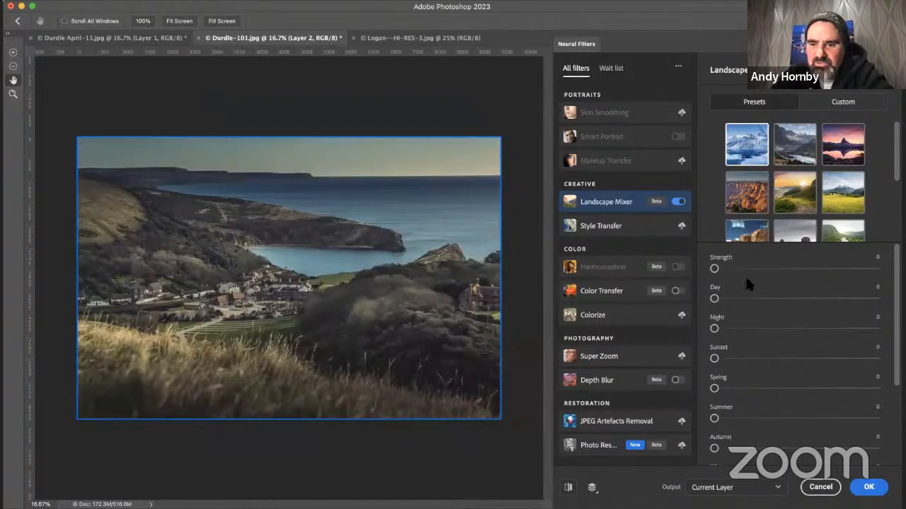
scroll(745, 276, down, 3)
scroll(746, 281, up, 3)
drag(714, 268, 787, 268)
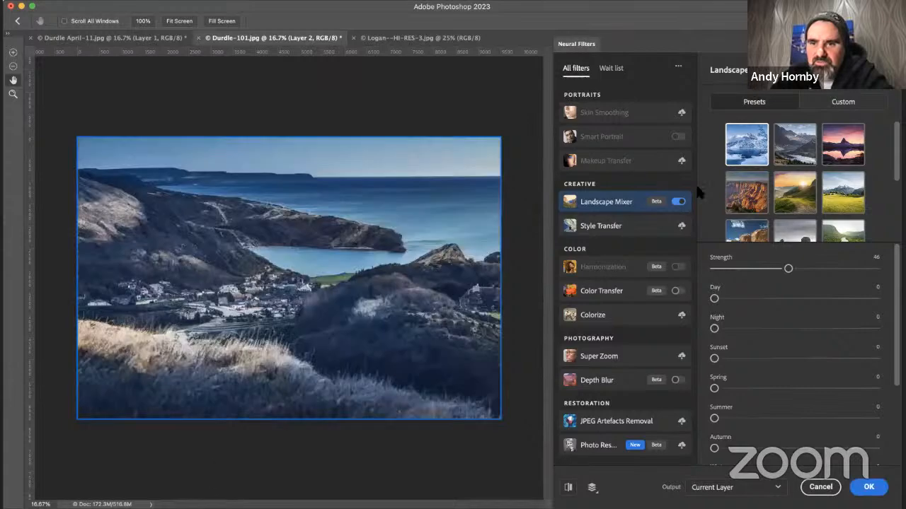
click(821, 486)
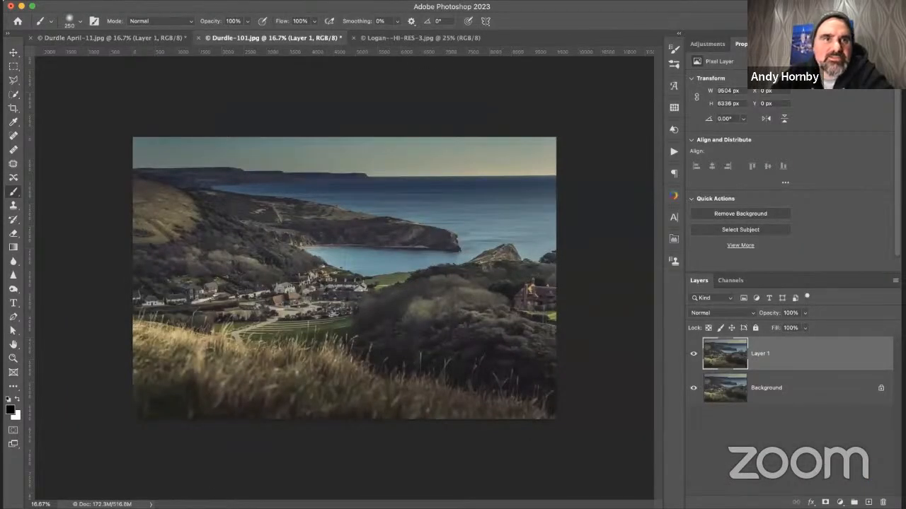
- Reopen Neural Filters on the bay photo, enable Landscape Mixer and set Night to 100 without a preset
click(244, 0)
click(268, 36)
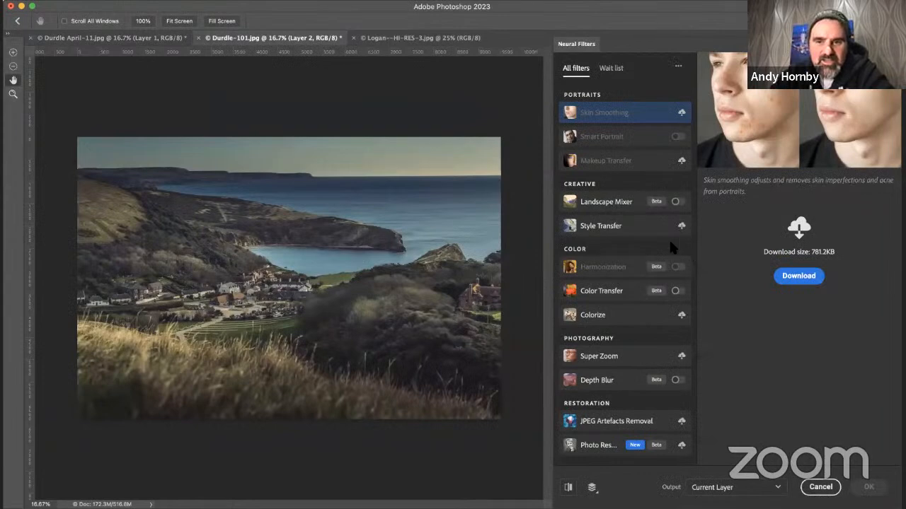
click(677, 201)
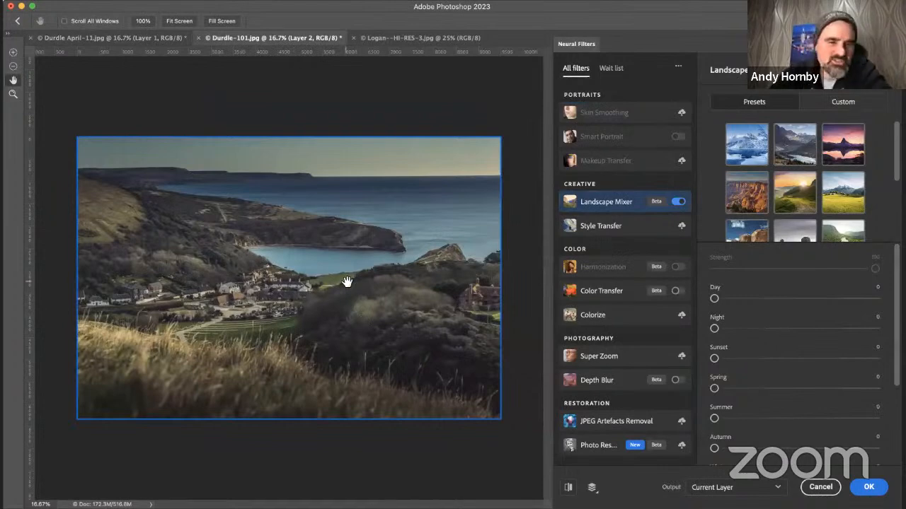
scroll(784, 311, down, 2)
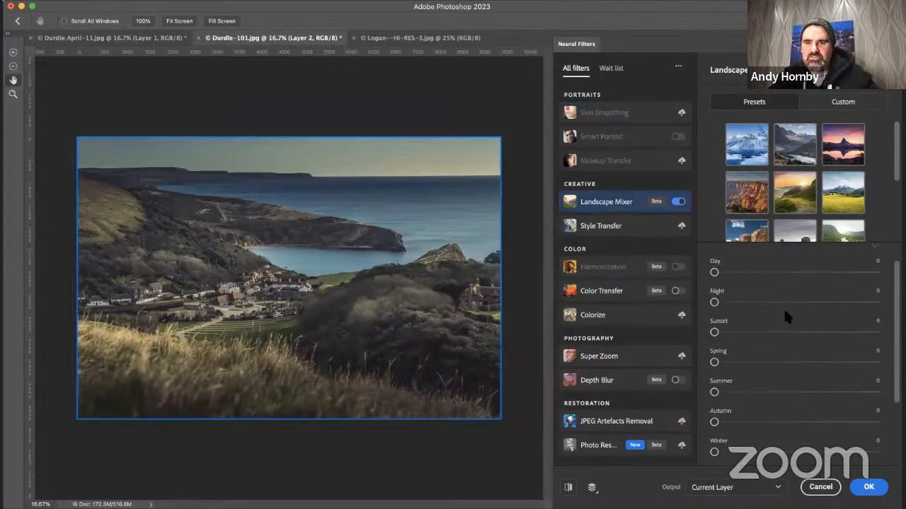
drag(714, 302, 875, 302)
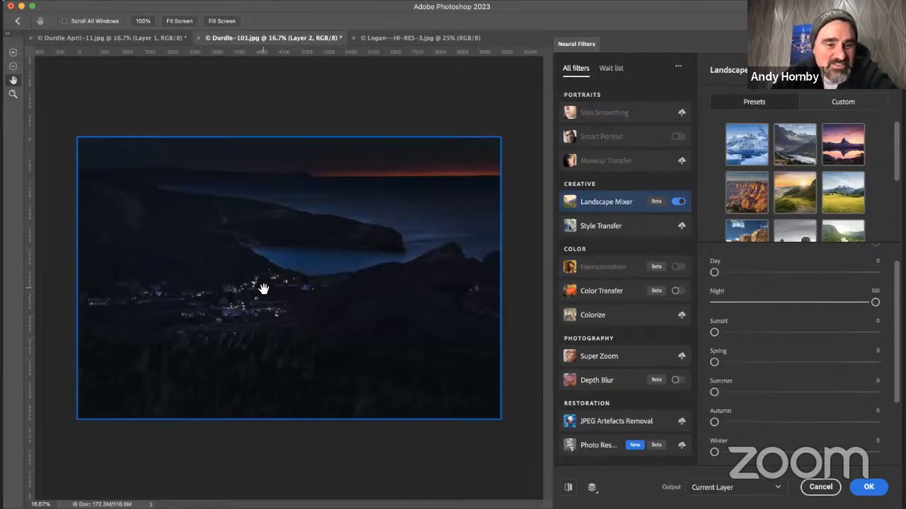
- Examine the village lights up close in the night version and compare the whole image with the original
scroll(264, 289, up, 5)
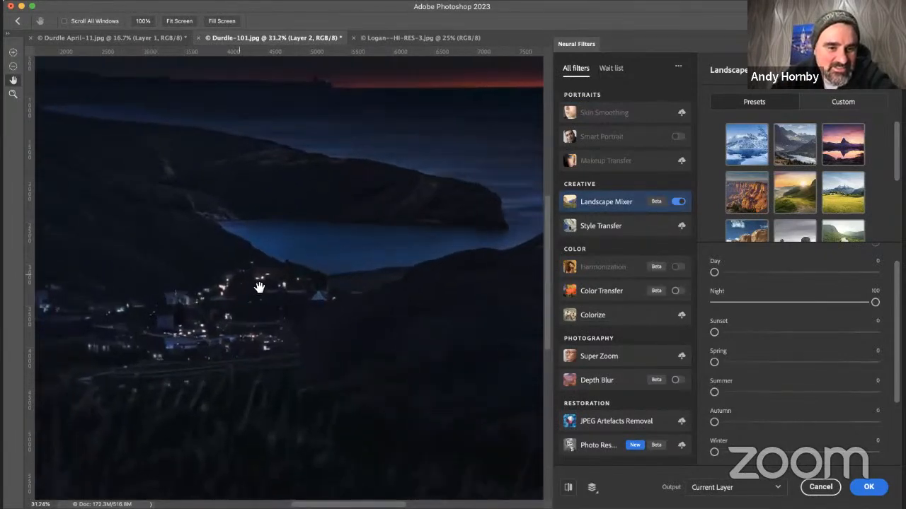
scroll(259, 287, up, 3)
scroll(259, 287, left, 5)
scroll(259, 288, down, 2)
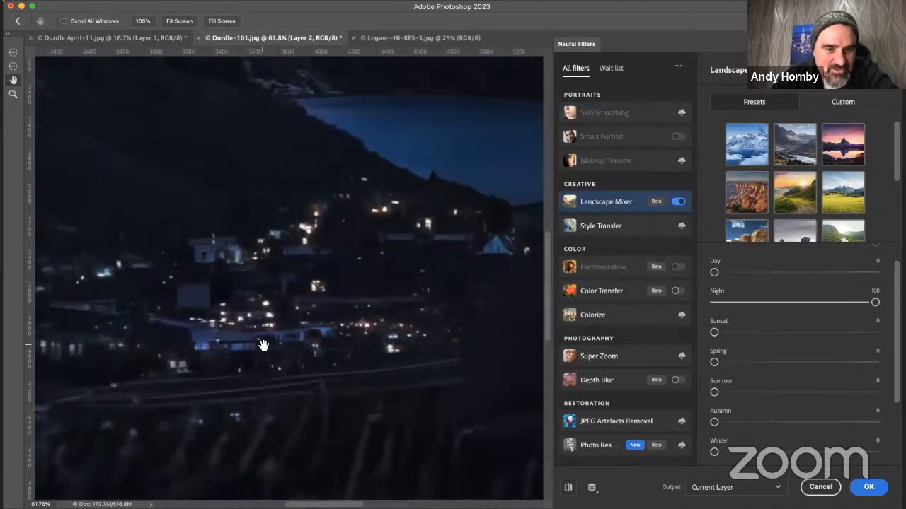
scroll(263, 345, down, 3)
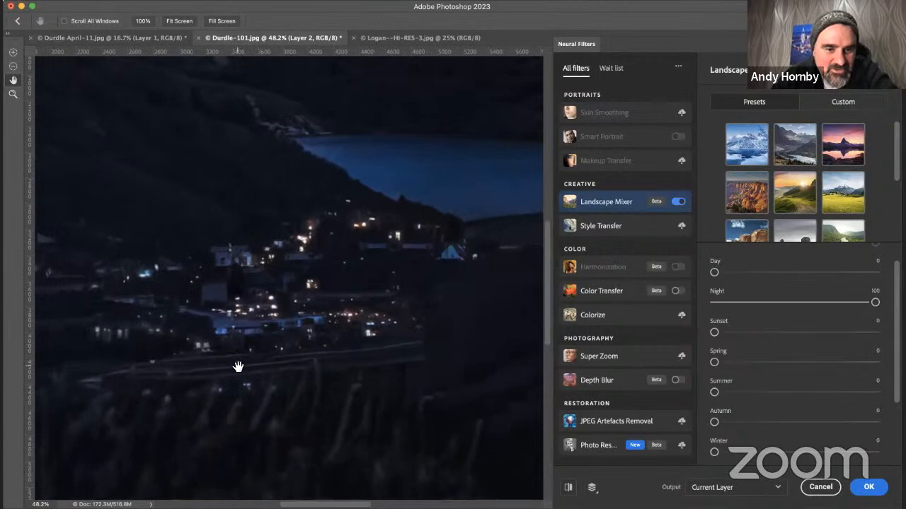
scroll(280, 297, down, 5)
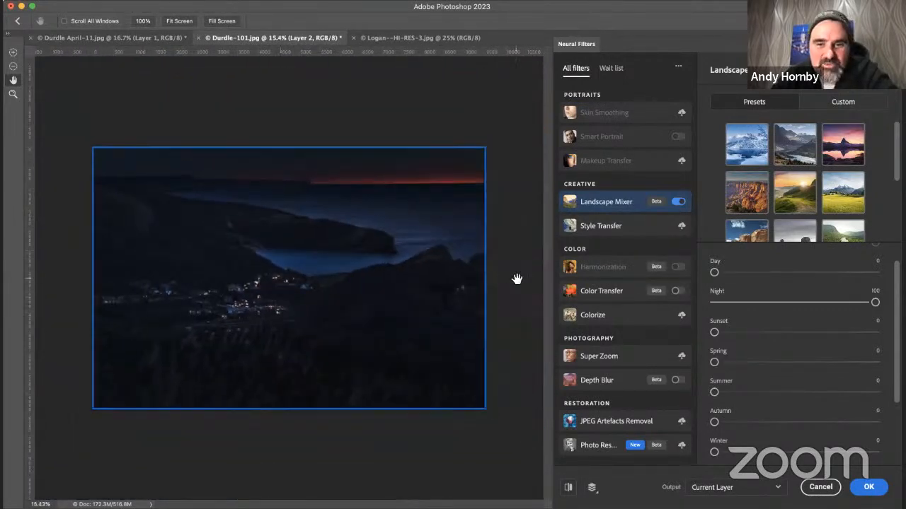
click(568, 487)
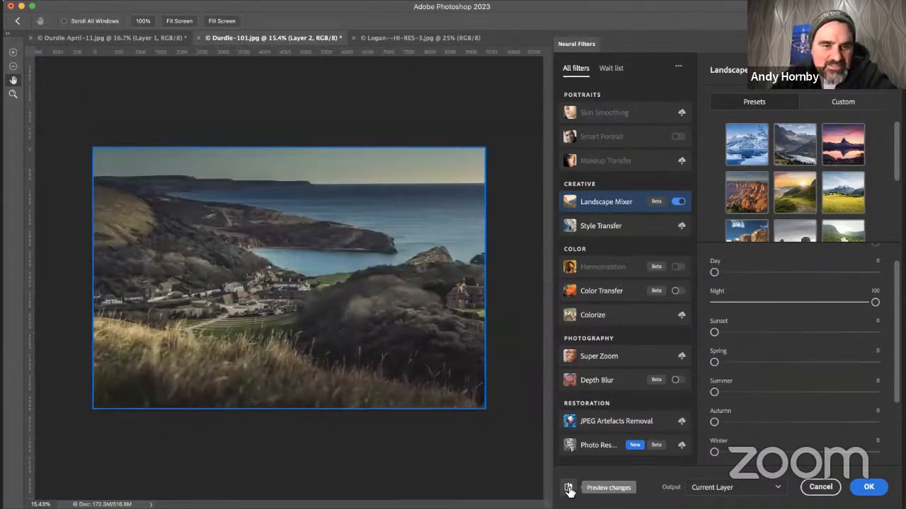
click(568, 487)
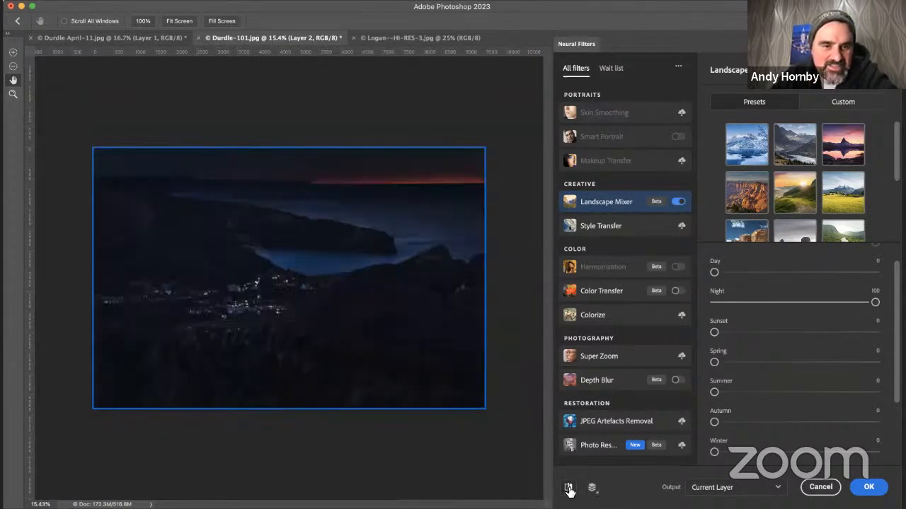
- Try Night at 71, 55 and 50, and return it to 0
click(829, 302)
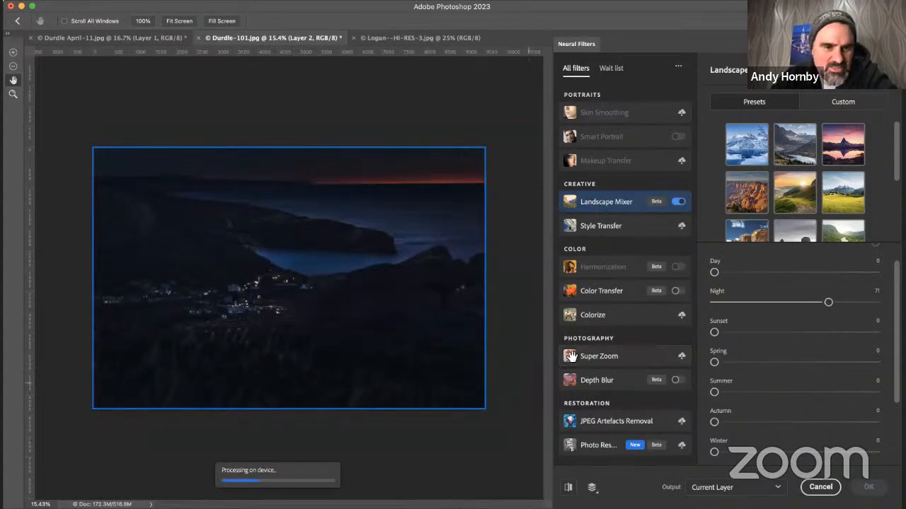
click(803, 303)
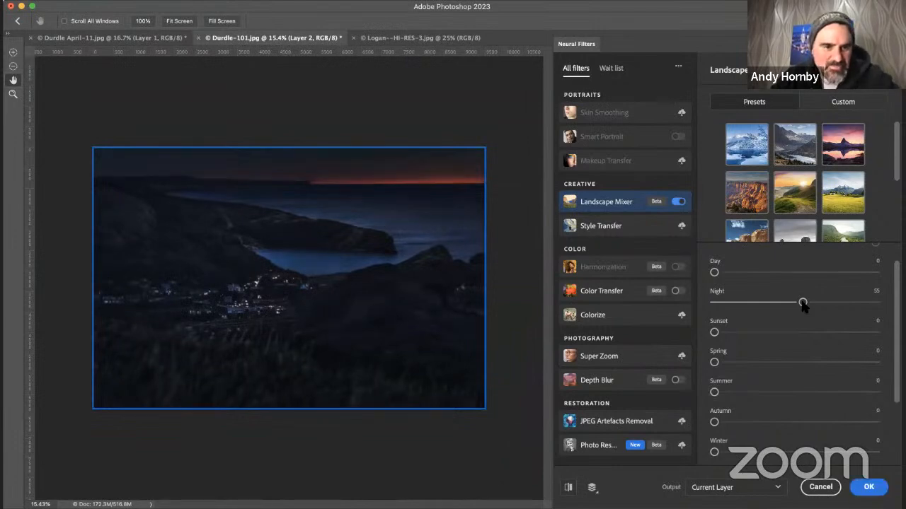
drag(802, 303, 795, 304)
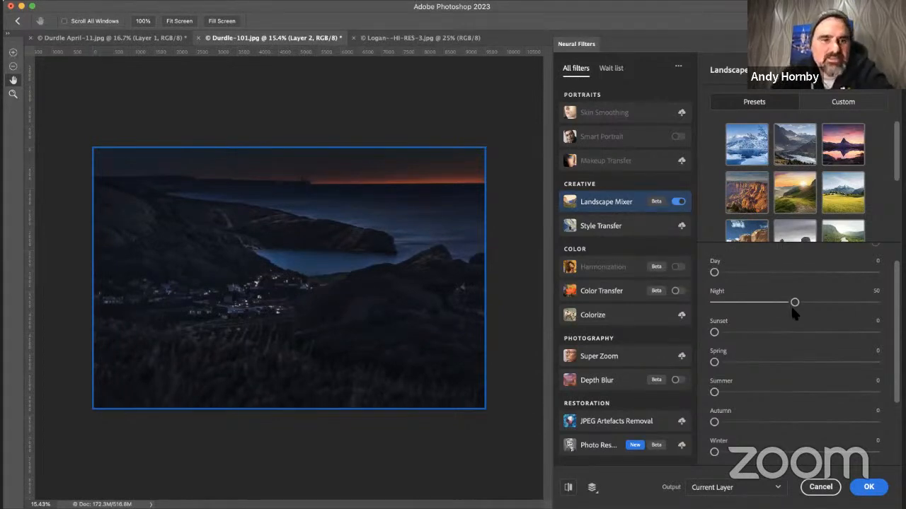
drag(793, 302, 685, 305)
scroll(769, 337, down, 2)
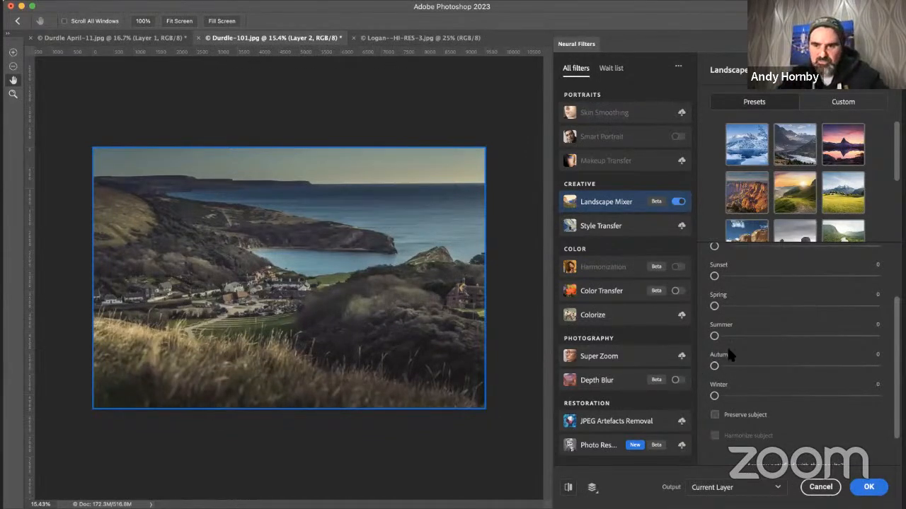
- Try Autumn at 54 on the bay photo and compare the result with the original several times
drag(714, 366, 801, 373)
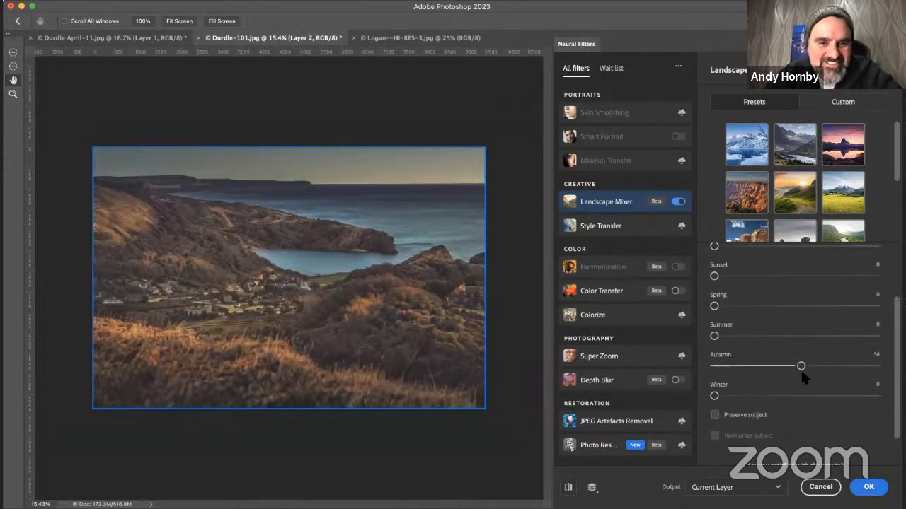
click(567, 489)
click(567, 487)
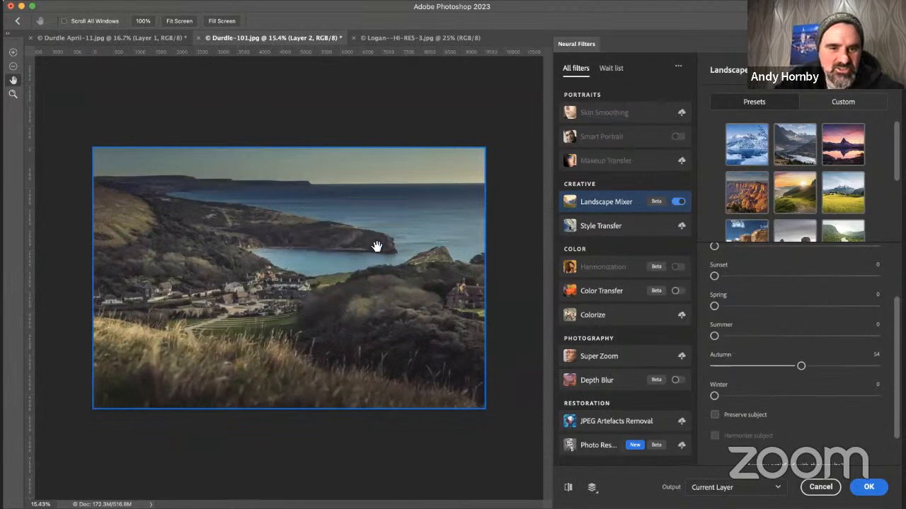
click(568, 488)
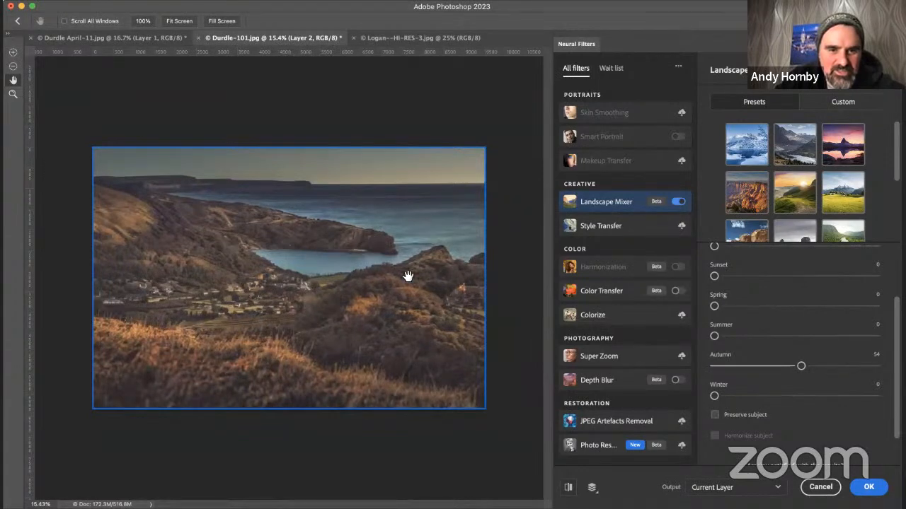
click(569, 488)
click(569, 488)
click(569, 488)
click(569, 489)
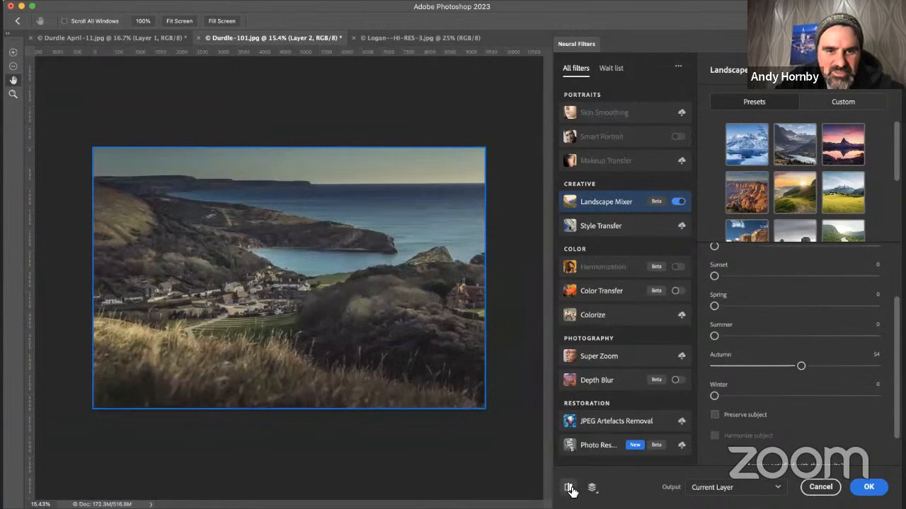
click(569, 488)
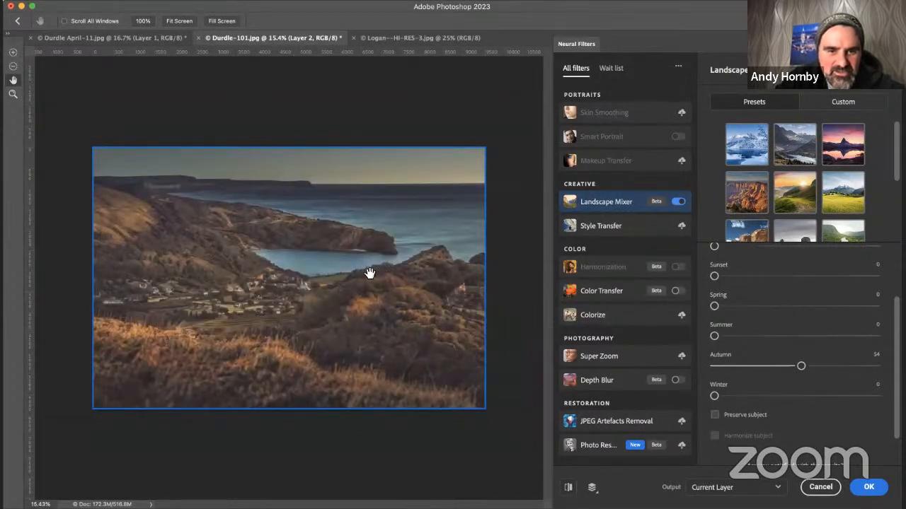
click(569, 488)
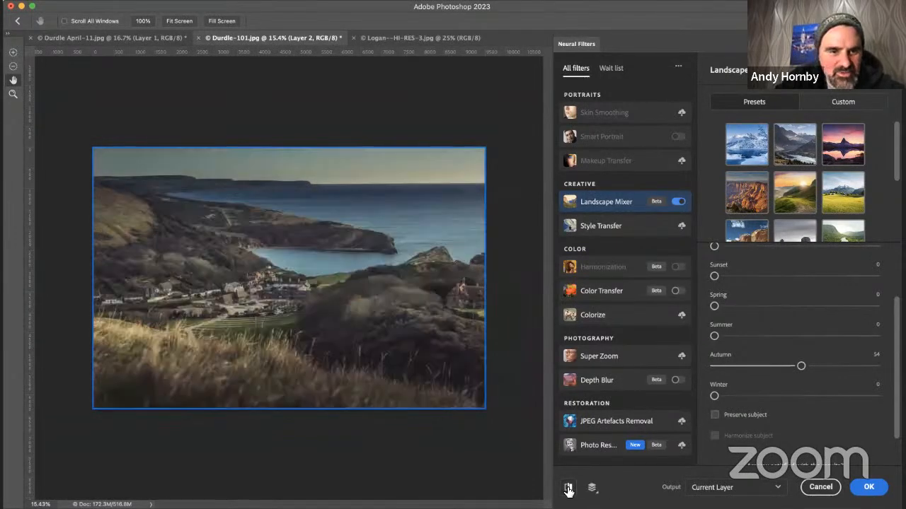
click(568, 489)
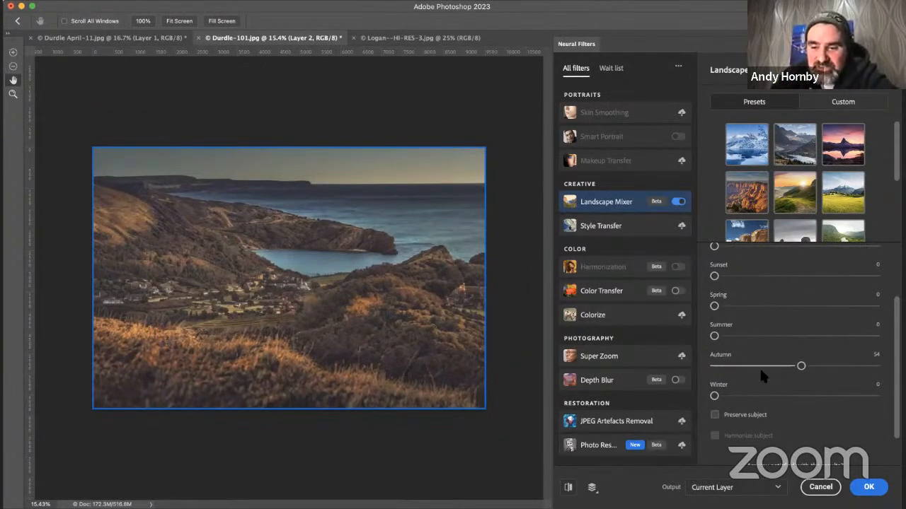
- Return Autumn to 0 and cancel the filter on the bay photo without applying it
scroll(761, 375, down, 2)
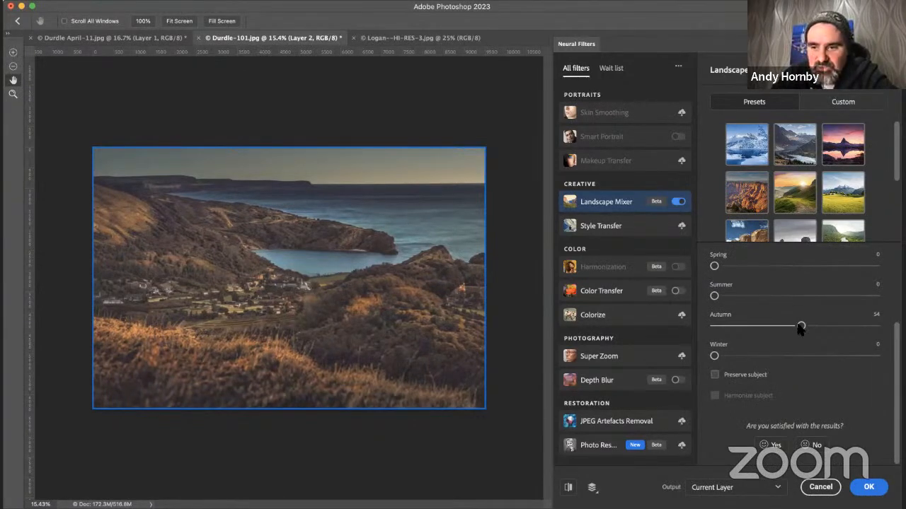
drag(801, 326, 685, 339)
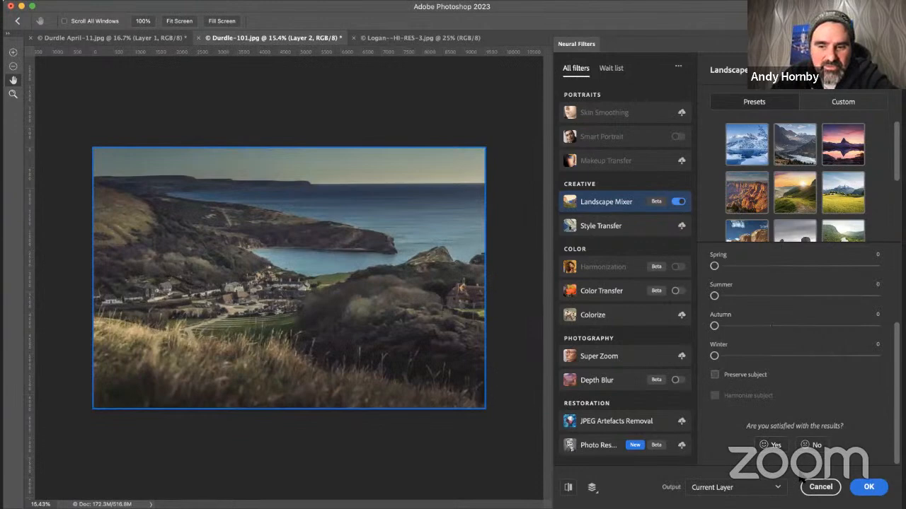
click(823, 489)
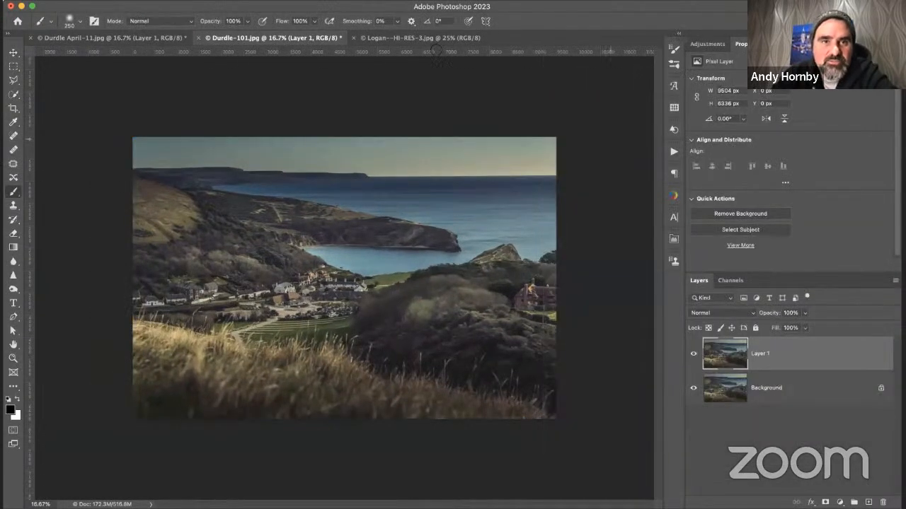
- In the toddler photo, duplicate the background layer and enable the Landscape Mixer neural filter on the copy
click(382, 41)
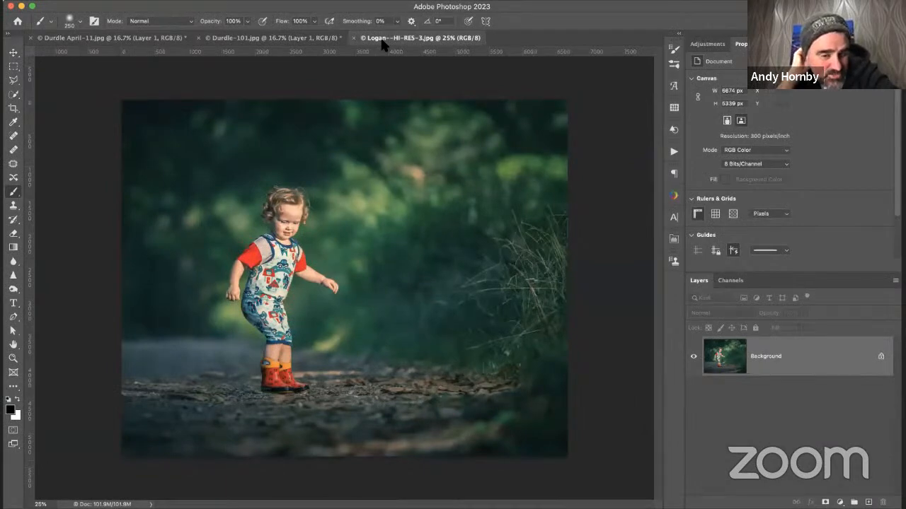
key(super+j)
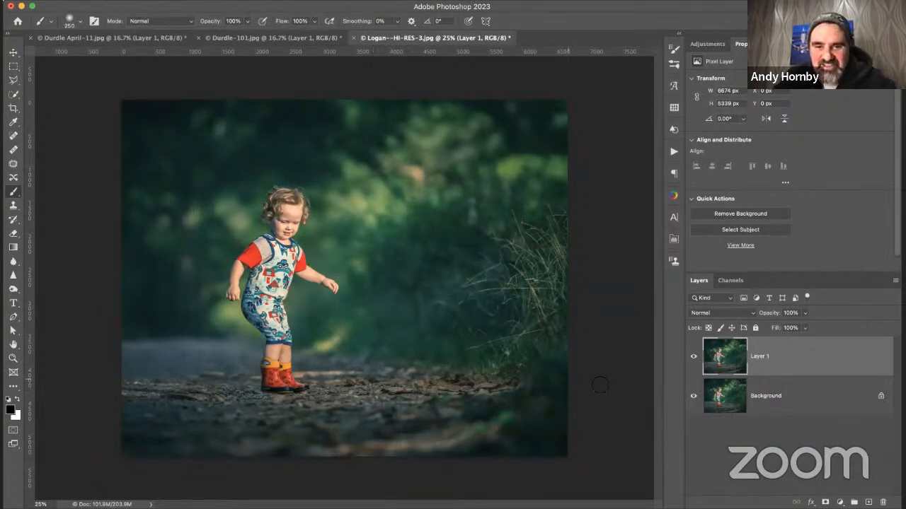
click(318, 13)
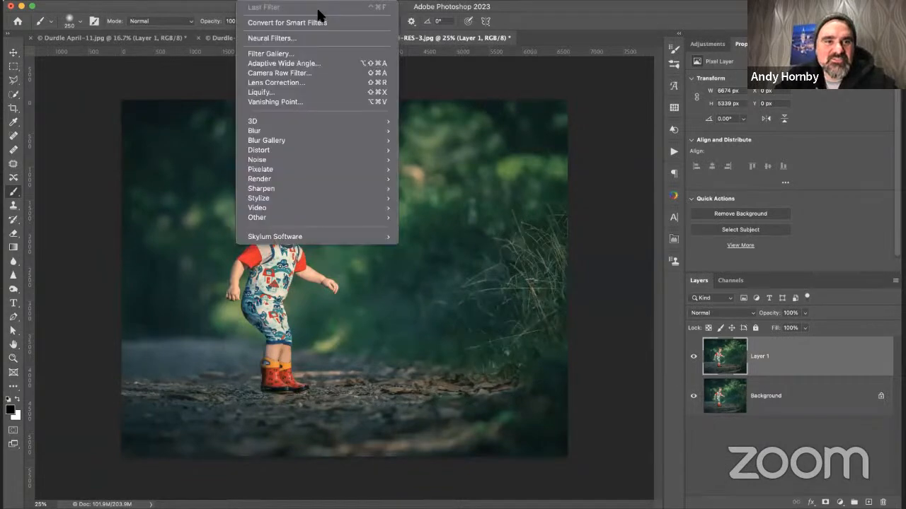
click(281, 40)
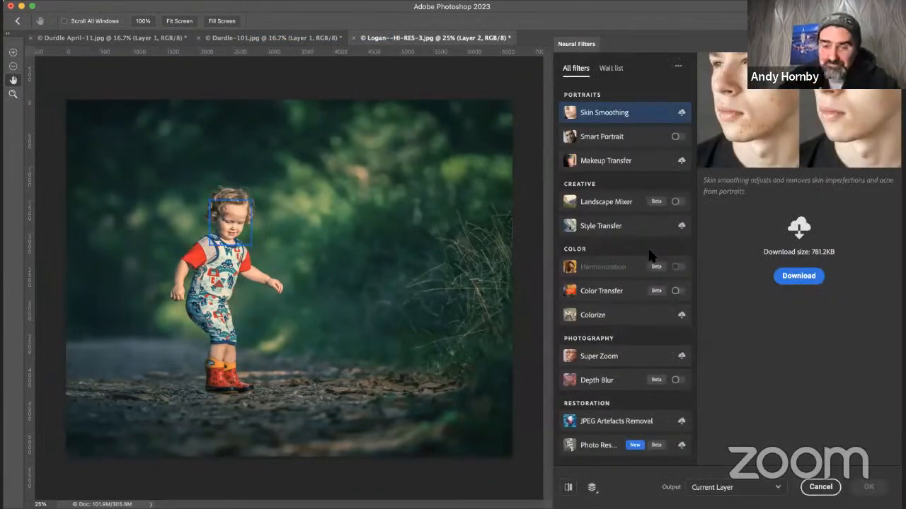
click(676, 202)
- Review the Preserve subject and Harmonize subject options, keep both enabled, and try Autumn at 100 on the toddler photo
scroll(734, 237, down, 3)
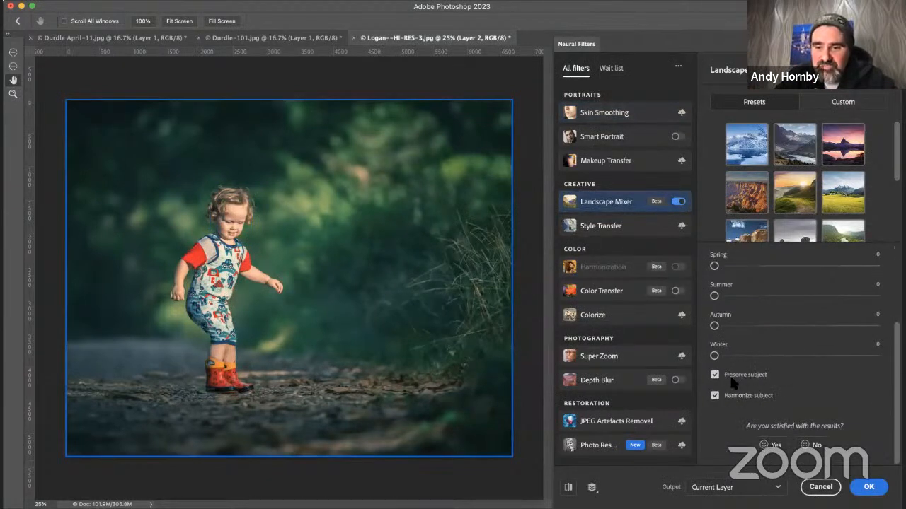
scroll(776, 403, up, 3)
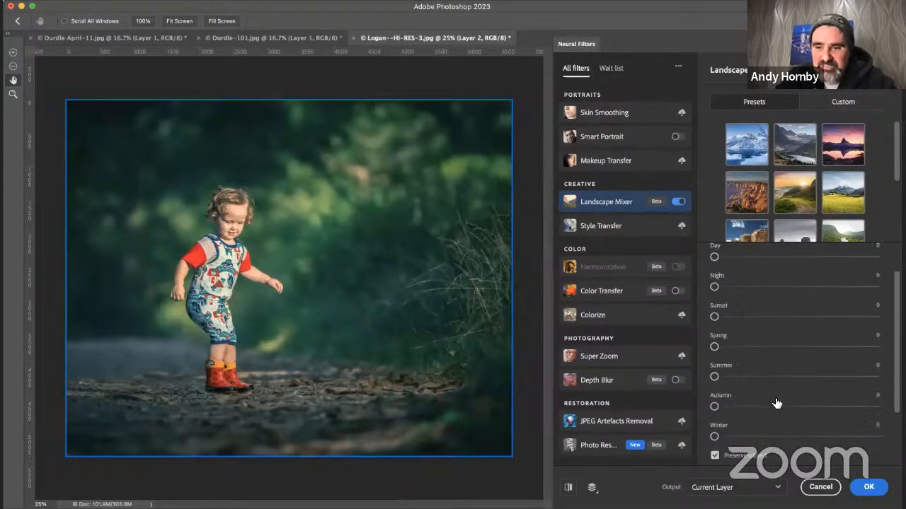
scroll(776, 403, down, 3)
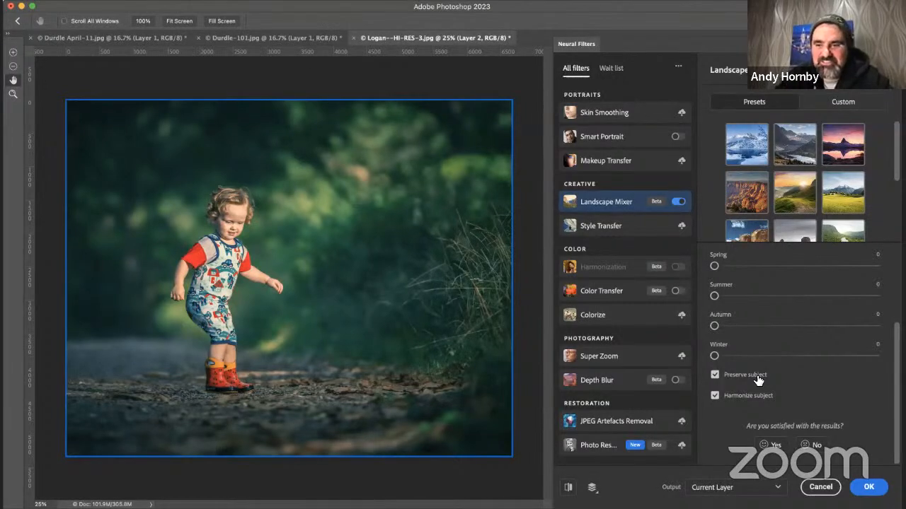
scroll(757, 380, up, 3)
scroll(757, 380, down, 3)
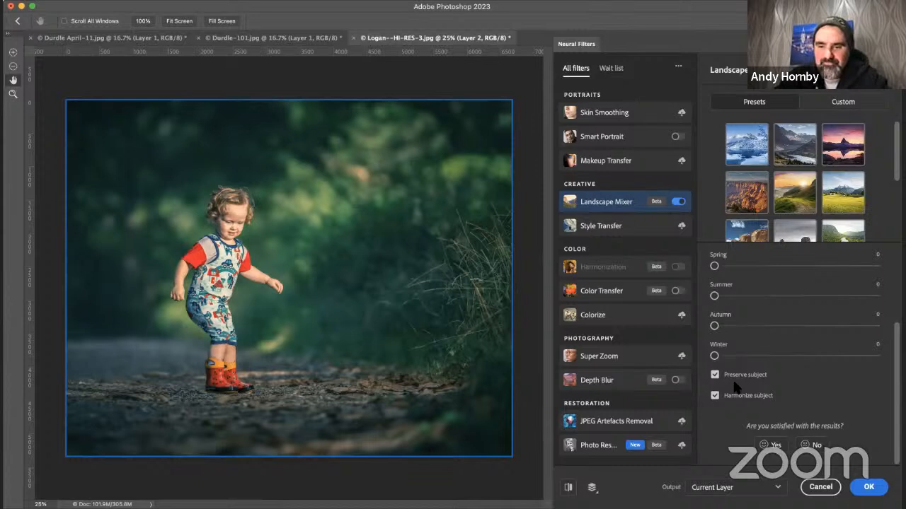
scroll(736, 386, up, 3)
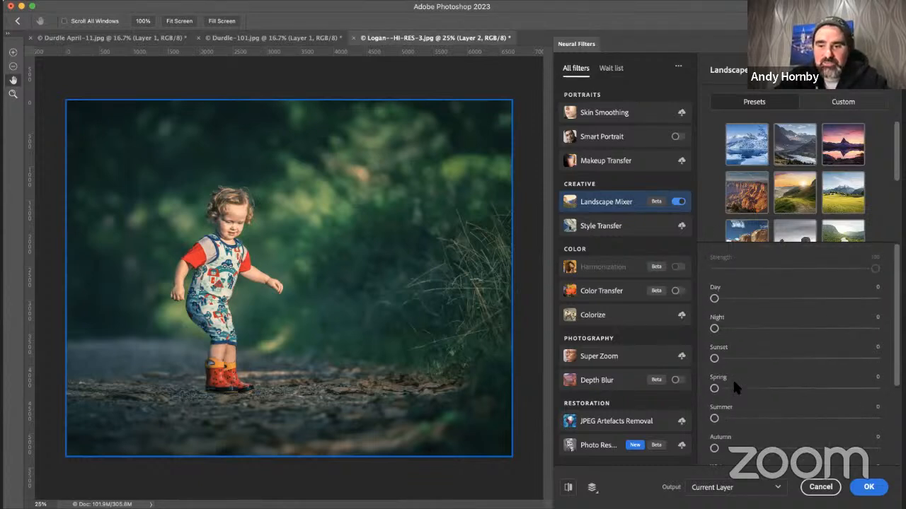
scroll(738, 358, down, 2)
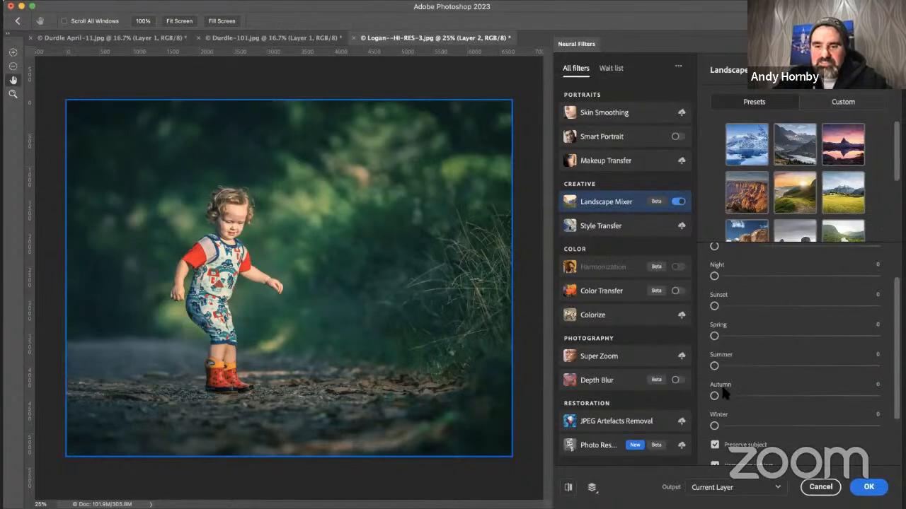
drag(714, 396, 875, 396)
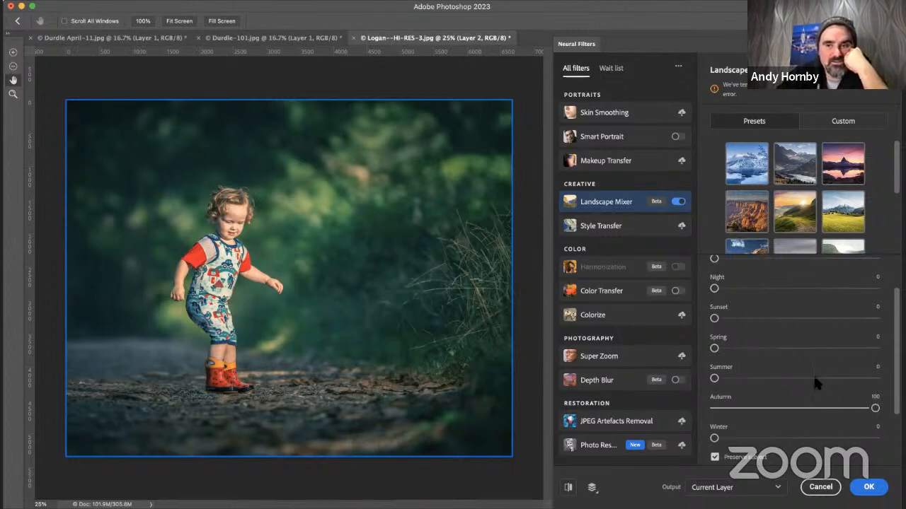
- Switch Landscape Mixer off and on again, retry Autumn at 91 and 98, and cancel the filter
scroll(779, 312, up, 2)
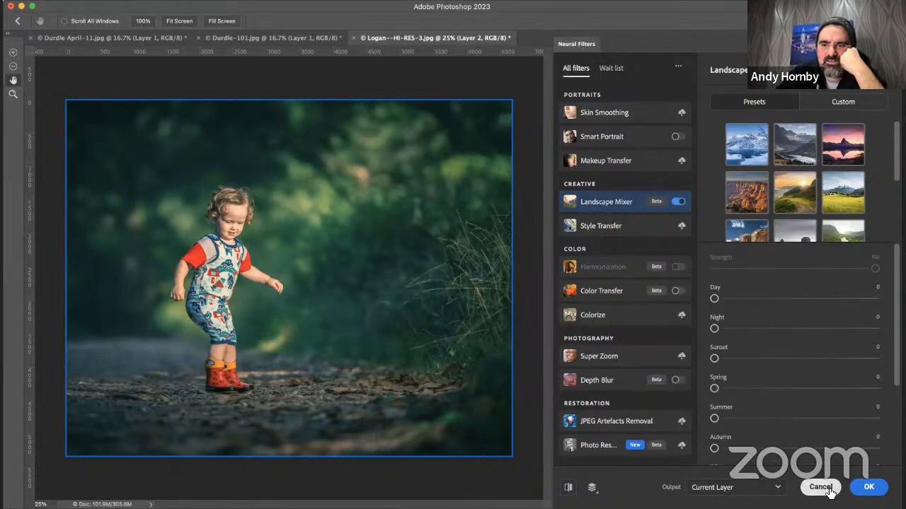
click(678, 203)
click(678, 203)
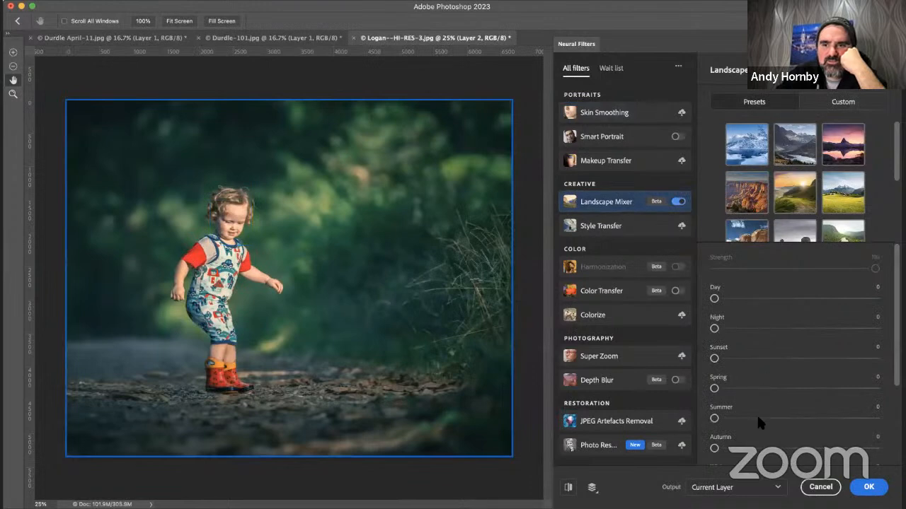
drag(715, 448, 863, 444)
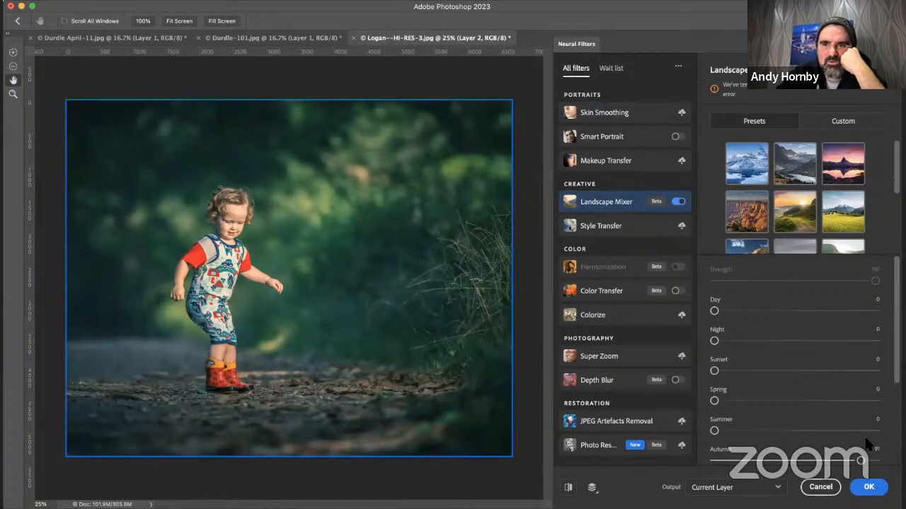
drag(866, 440, 874, 456)
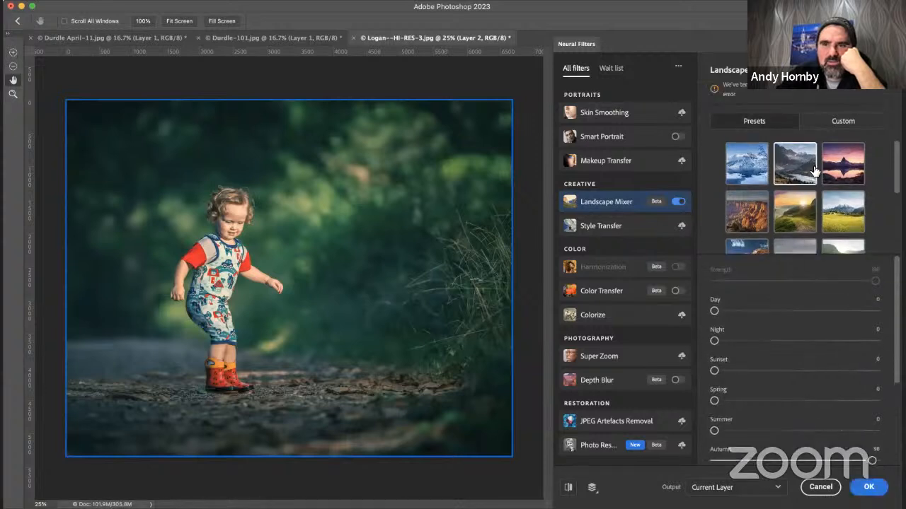
click(813, 488)
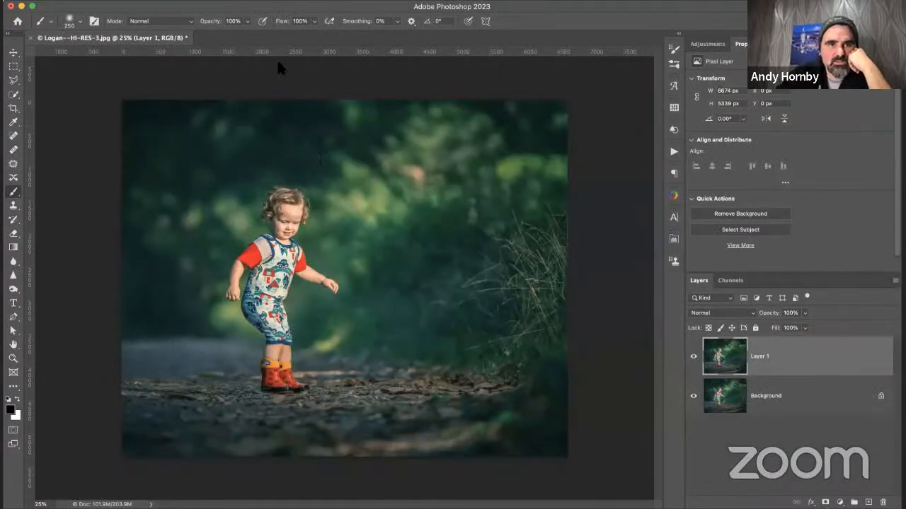
- Reopen Neural Filters on the toddler photo, enable Landscape Mixer, try Autumn at 70 and 100, and cancel
click(255, 0)
click(283, 37)
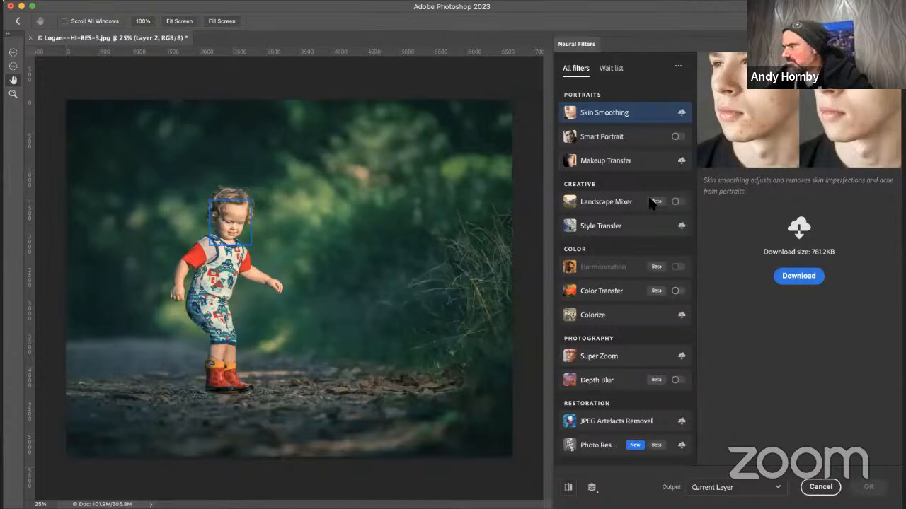
click(679, 203)
scroll(804, 372, down, 3)
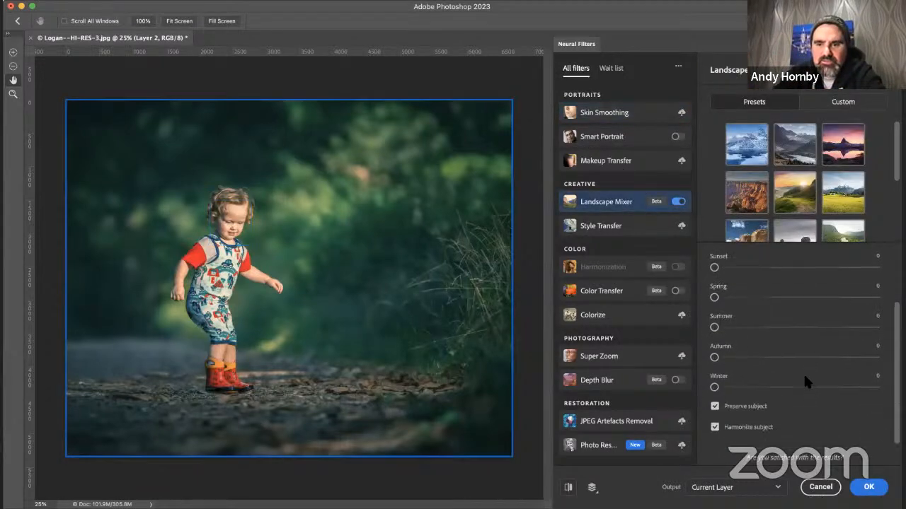
drag(715, 341, 826, 342)
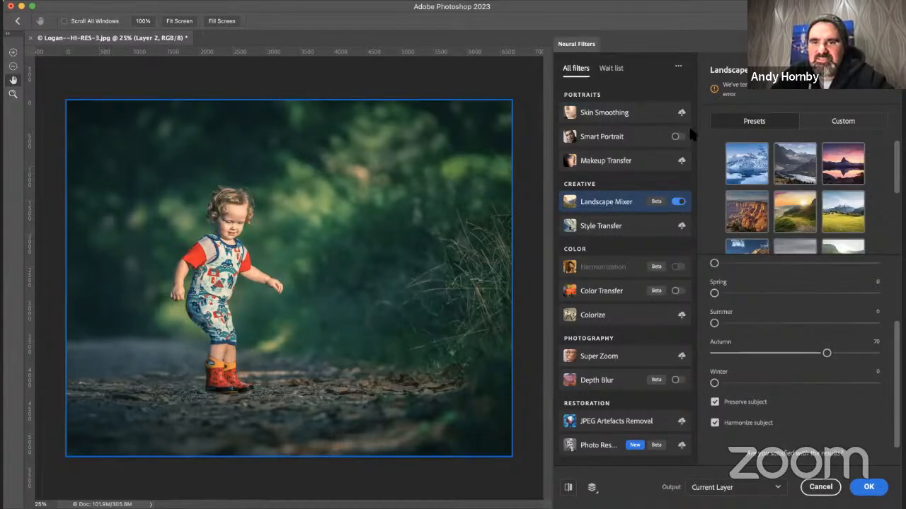
drag(826, 353, 875, 353)
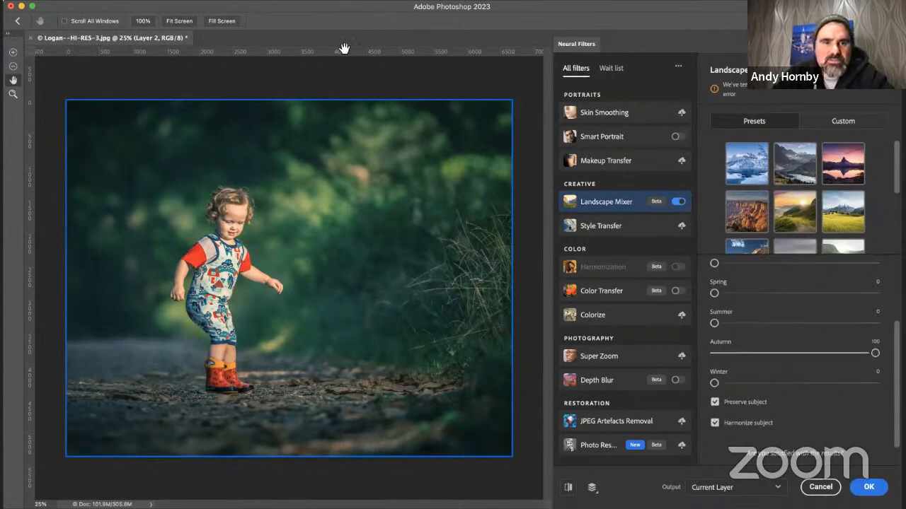
click(821, 488)
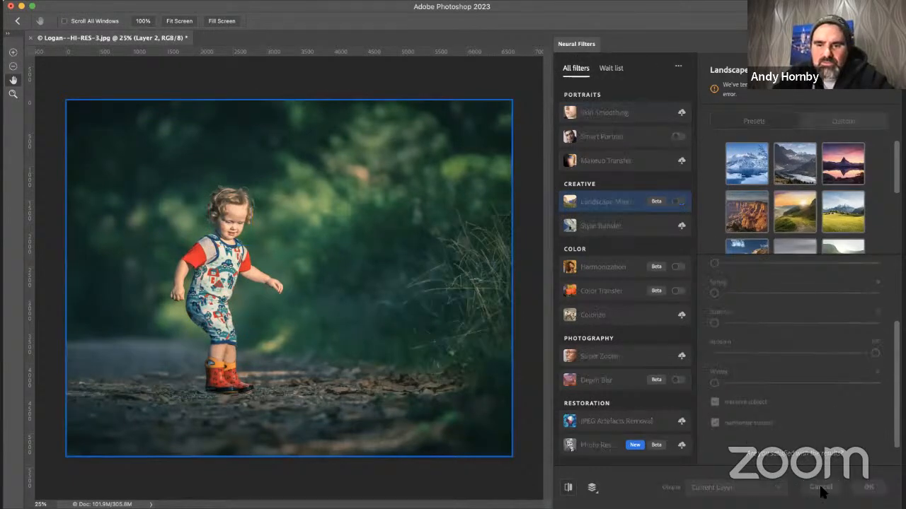
- Relaunch Landscape Mixer on the toddler photo once more, try Autumn at 63, and cancel without applying
click(241, 2)
click(283, 36)
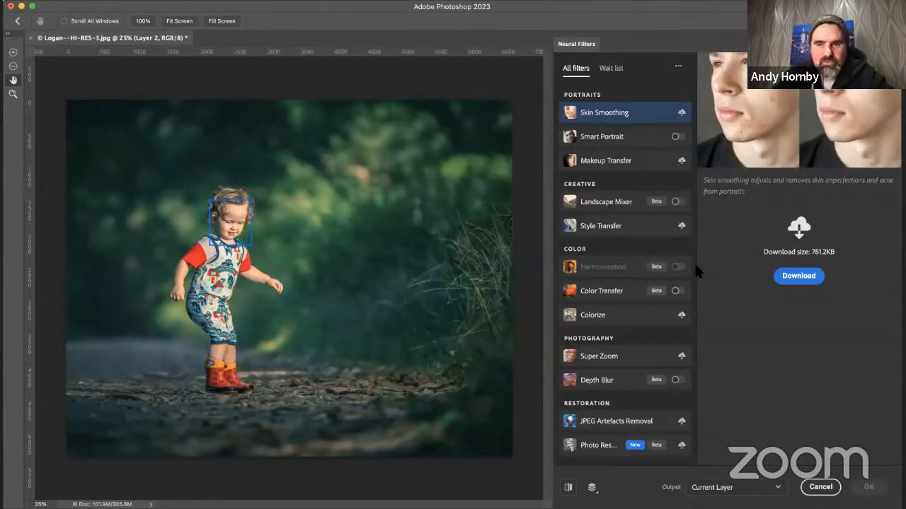
click(678, 204)
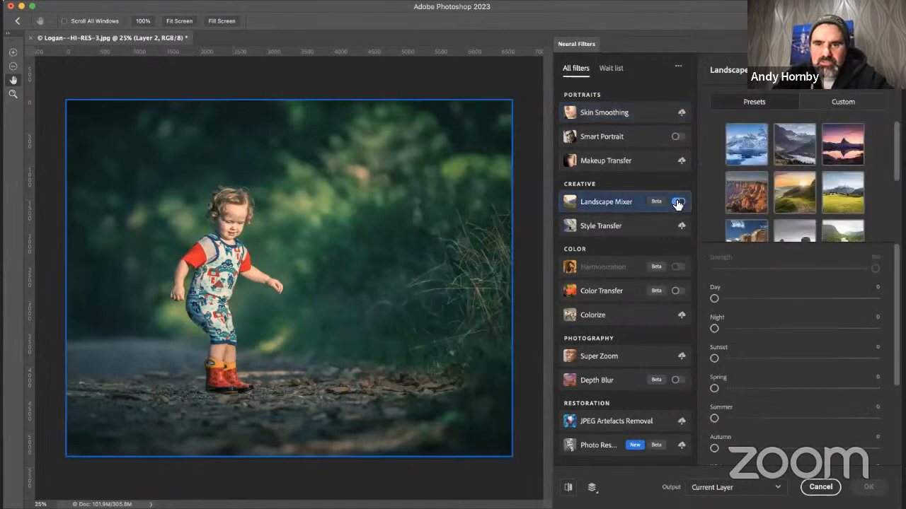
scroll(793, 303, down, 5)
drag(714, 326, 817, 327)
scroll(820, 326, up, 4)
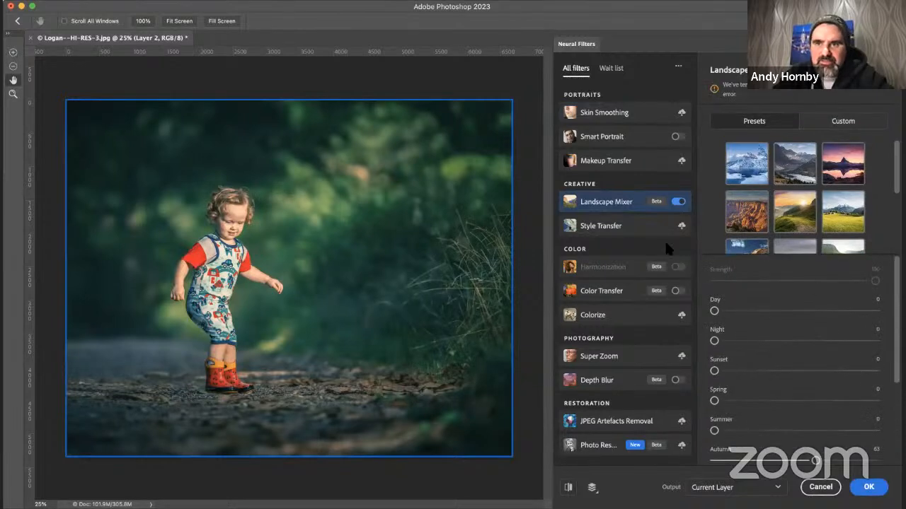
click(819, 487)
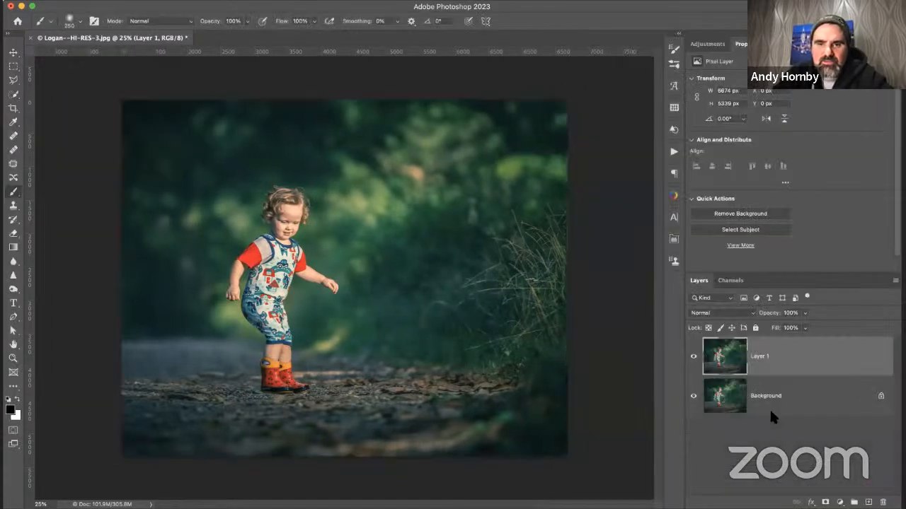
- Reopen the original toddler photo, duplicate its background layer, and launch Neural Filters on the copy
click(11, 6)
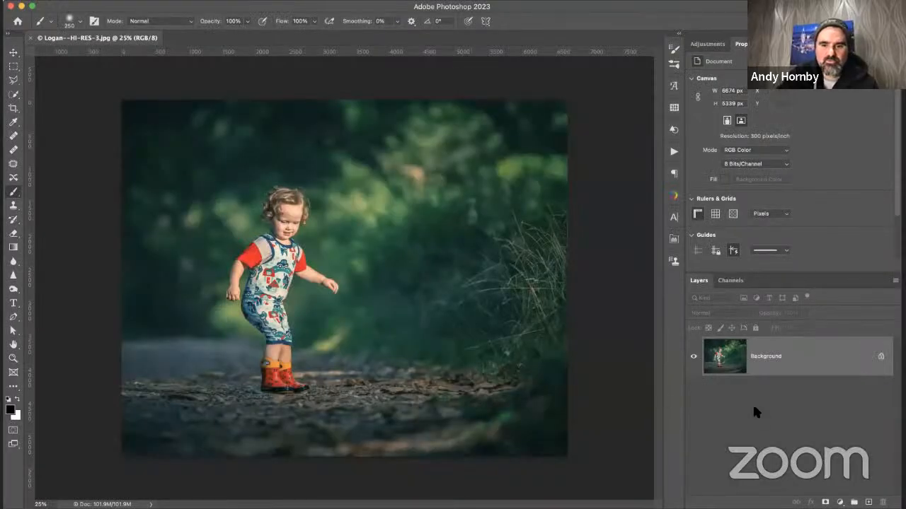
key(super+j)
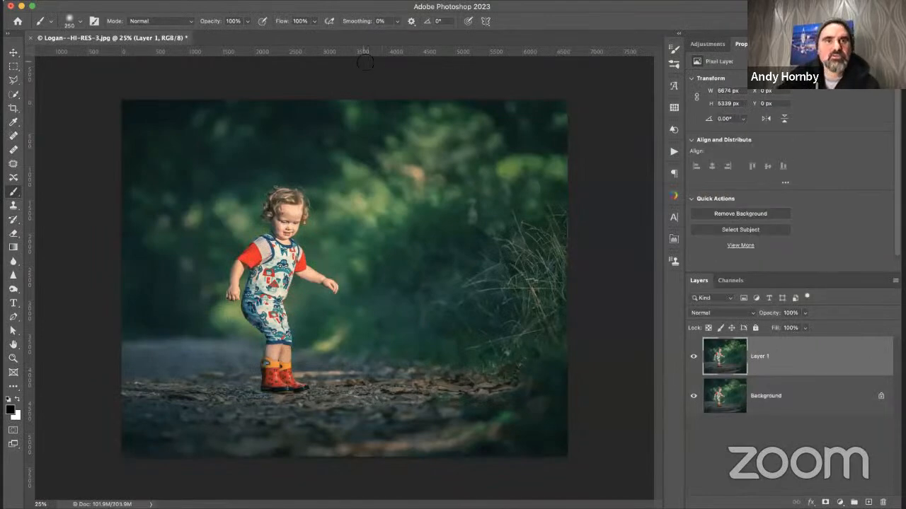
click(272, 7)
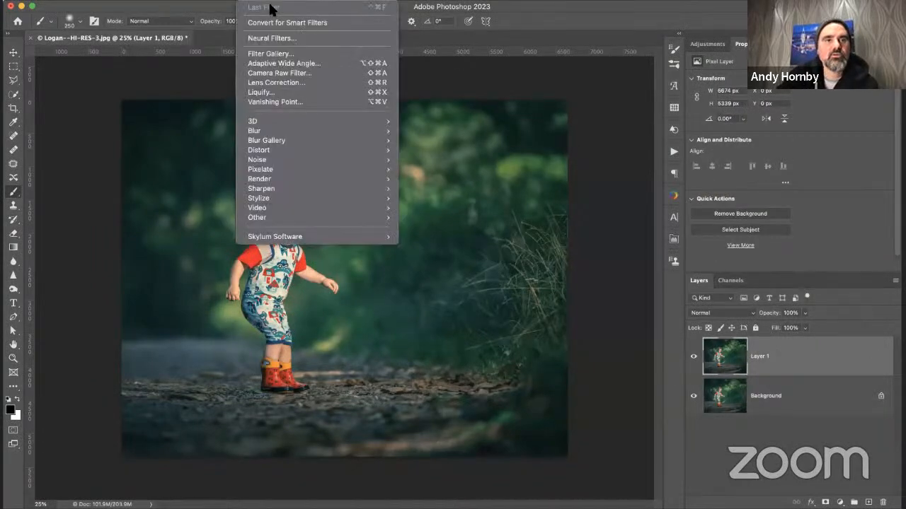
click(294, 39)
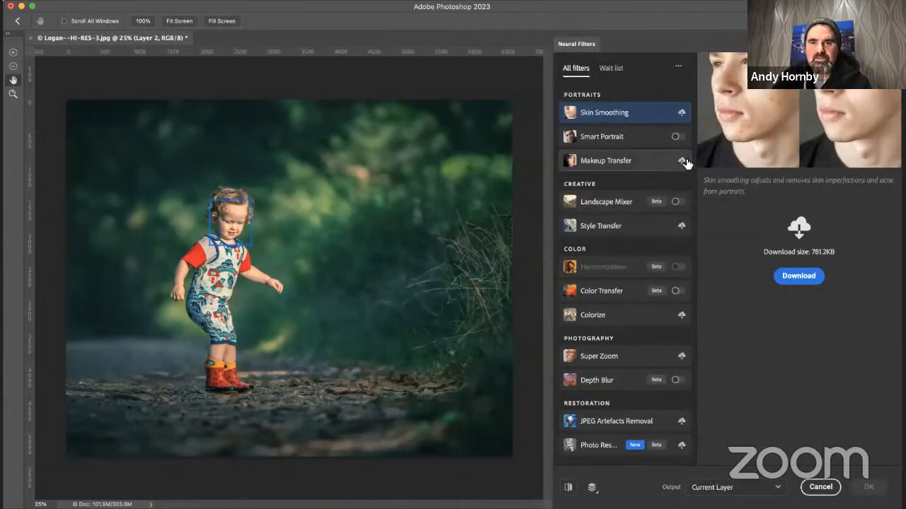
- Enable Landscape Mixer, try Autumn at 76 on the toddler photo, and switch the filter off again
click(675, 202)
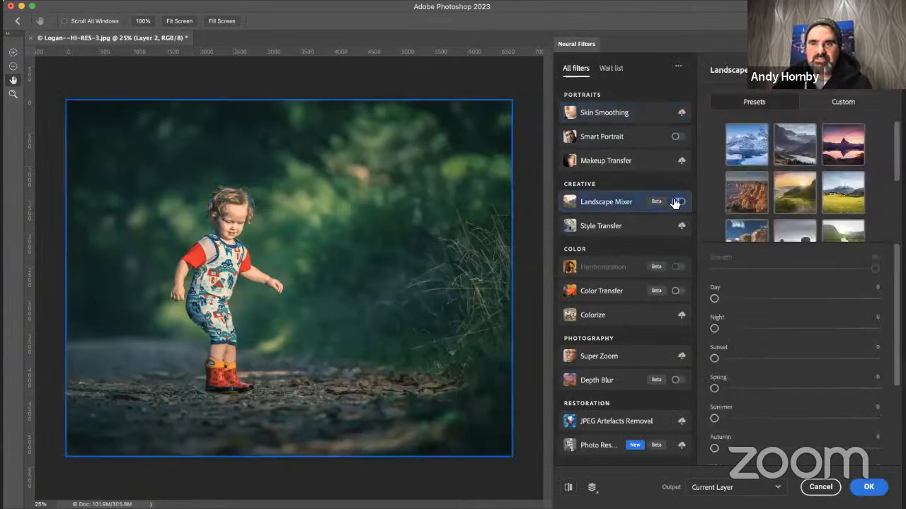
scroll(853, 418, down, 3)
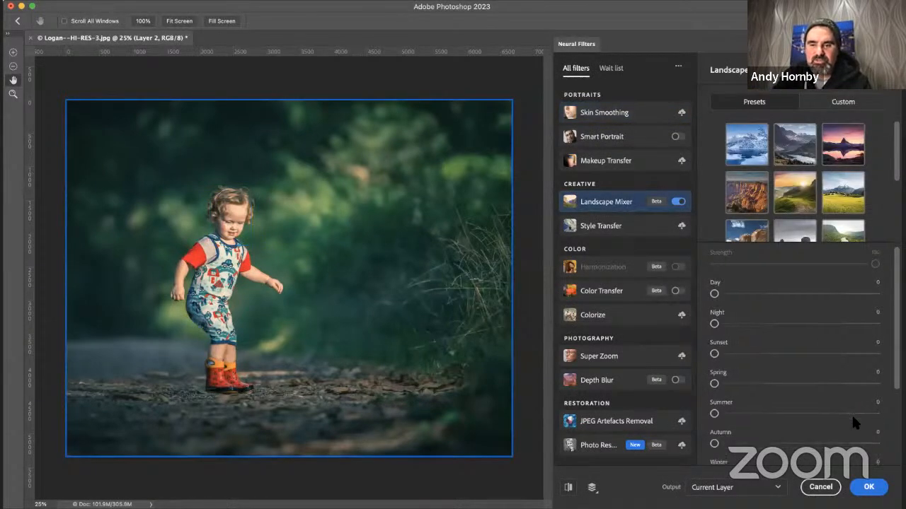
scroll(851, 413, up, 3)
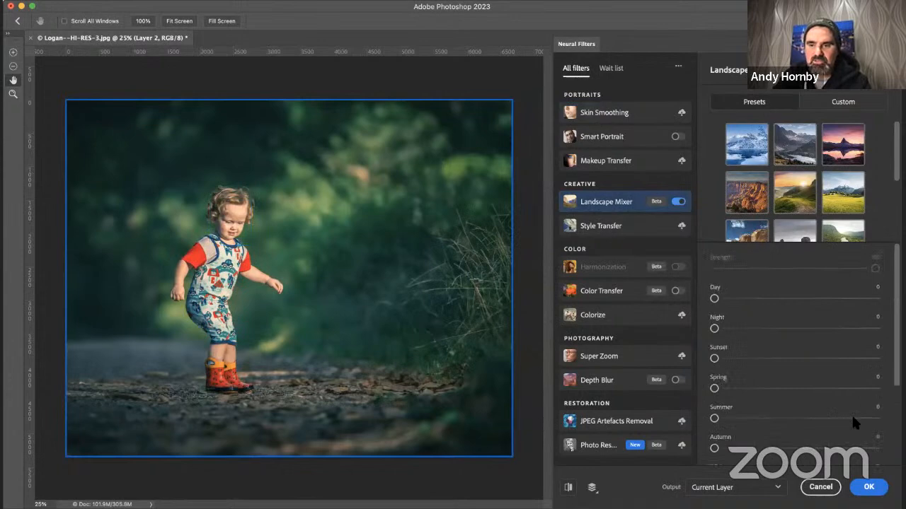
drag(714, 450, 837, 450)
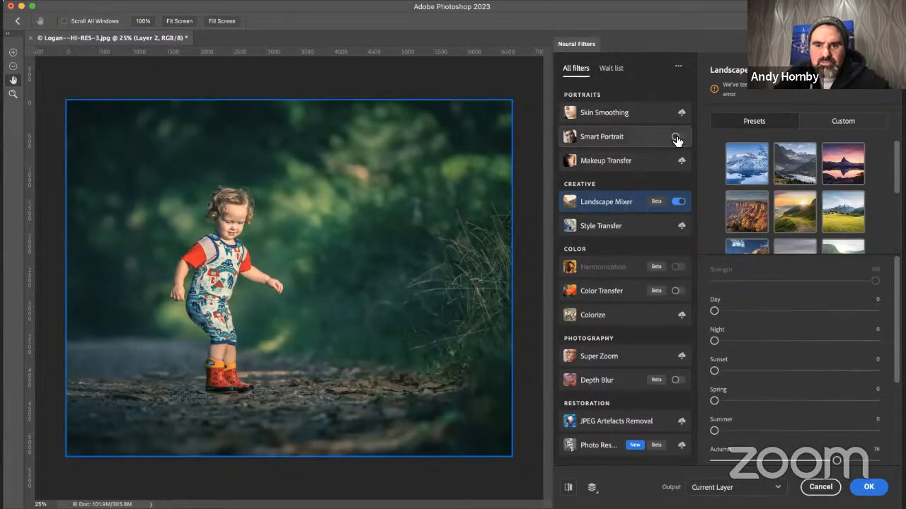
scroll(312, 205, up, 3)
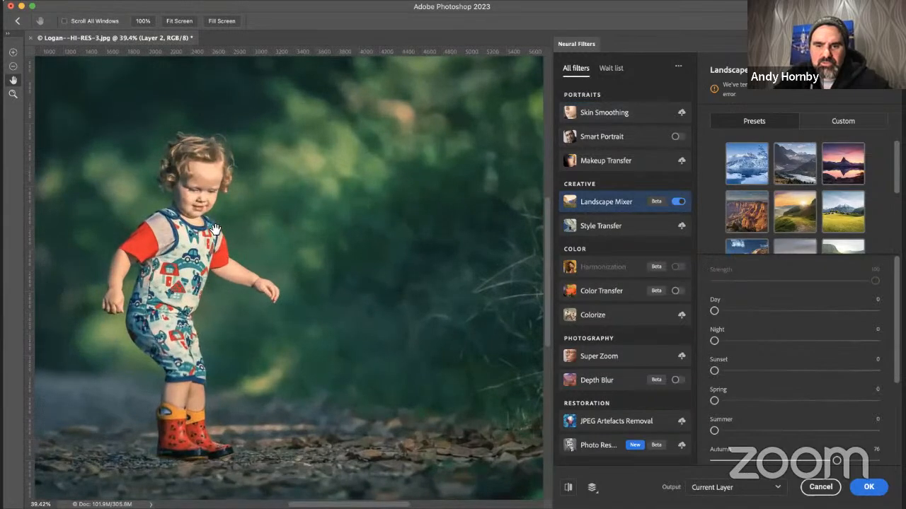
scroll(215, 230, up, 2)
click(678, 202)
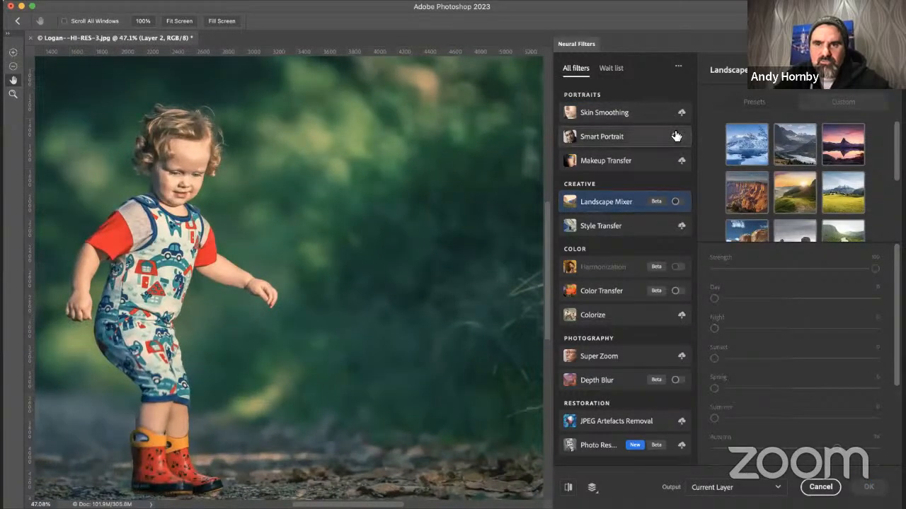
- Enable Smart Portrait and try Be Happy! at +37 on the toddler's face
click(676, 136)
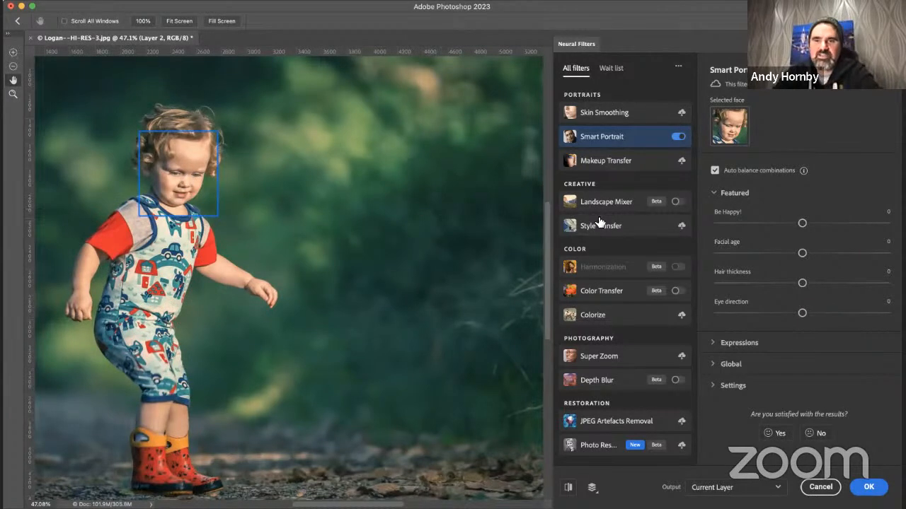
mouse_move(599, 223)
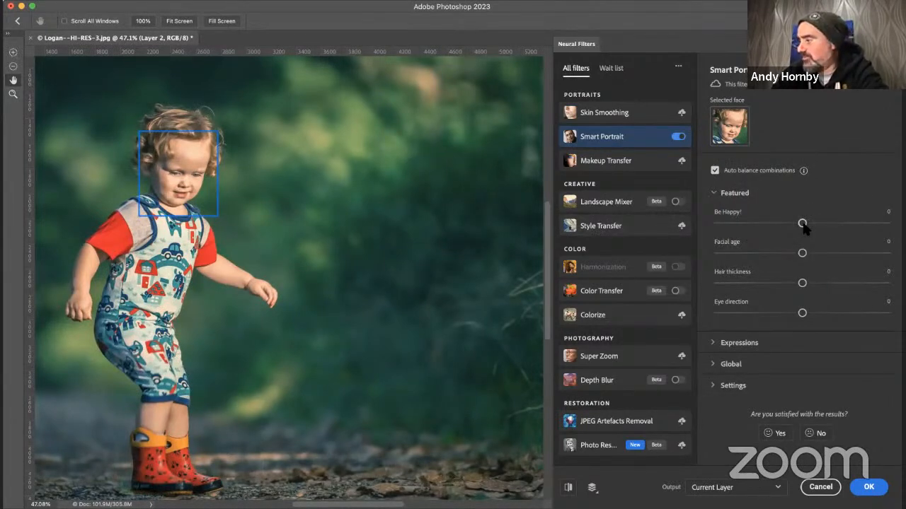
drag(803, 224, 864, 223)
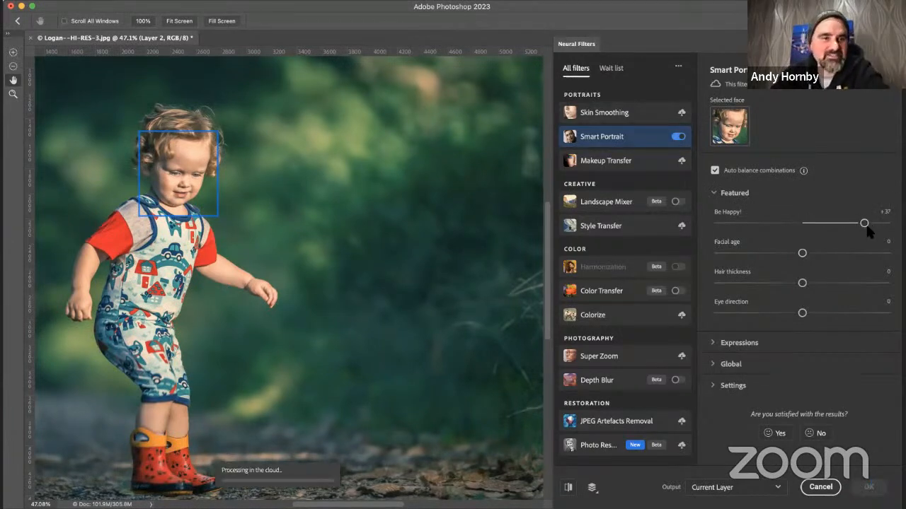
scroll(216, 172, up, 6)
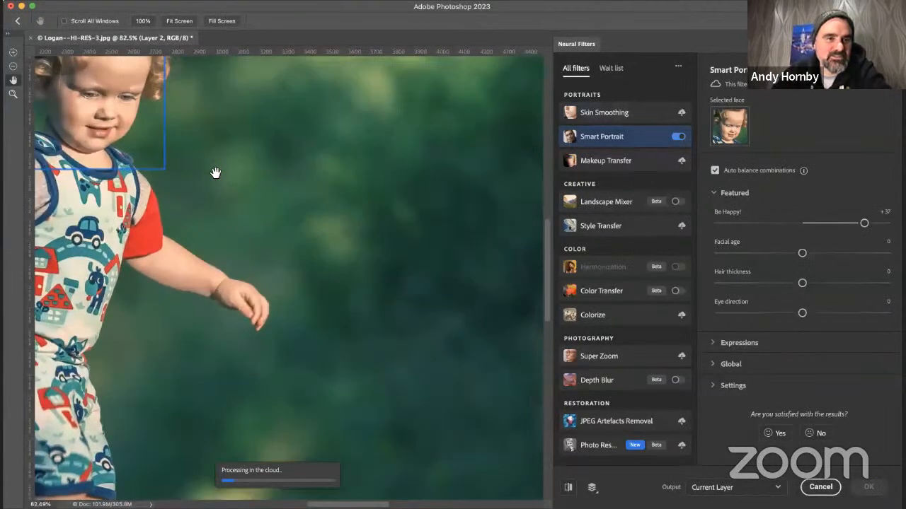
drag(215, 173, 330, 307)
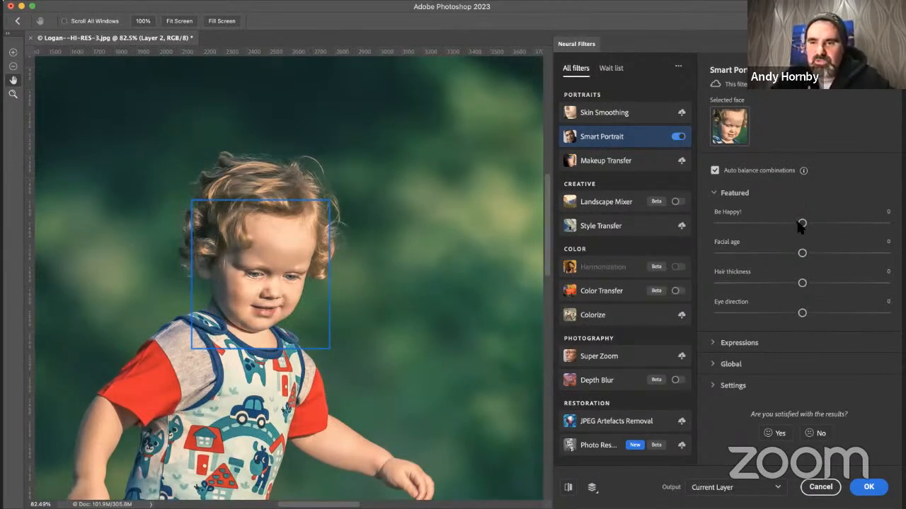
- Try Be Happy! at -50, compare the face with the original several times, and reset the slider to 0
drag(802, 224, 718, 223)
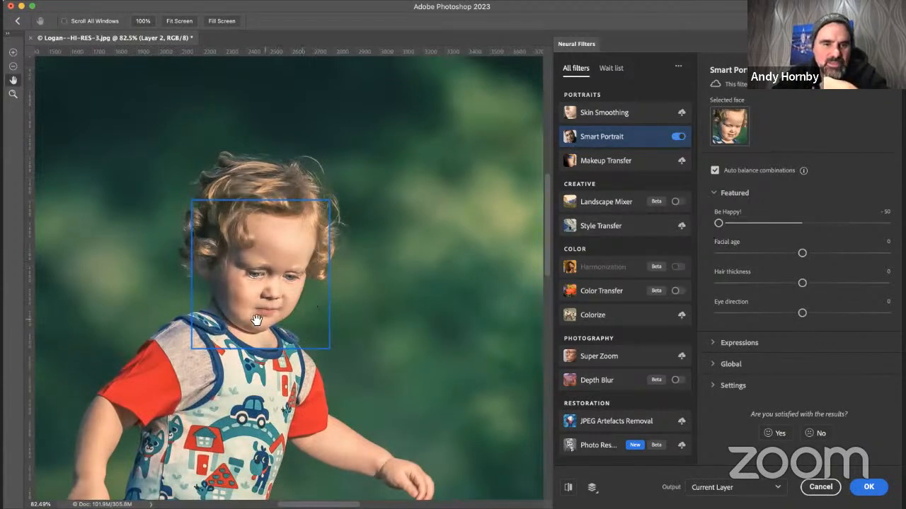
click(568, 487)
click(568, 488)
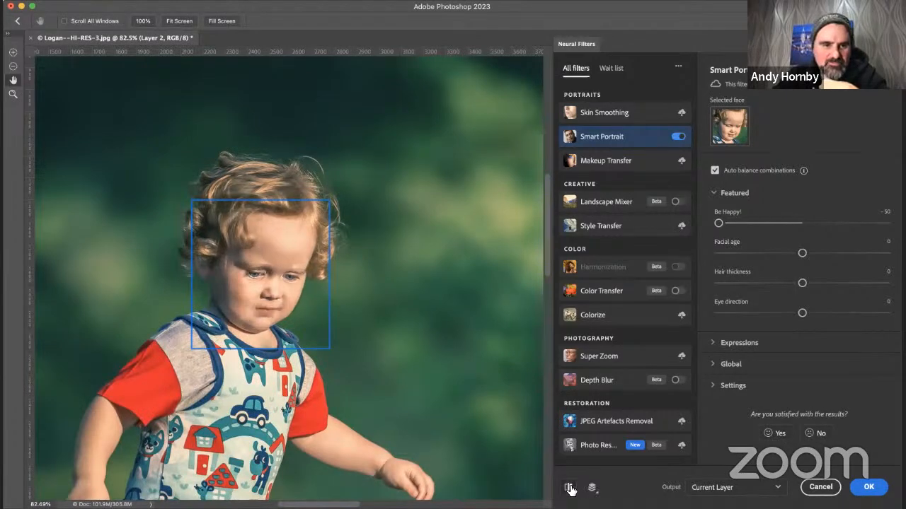
click(568, 487)
click(568, 487)
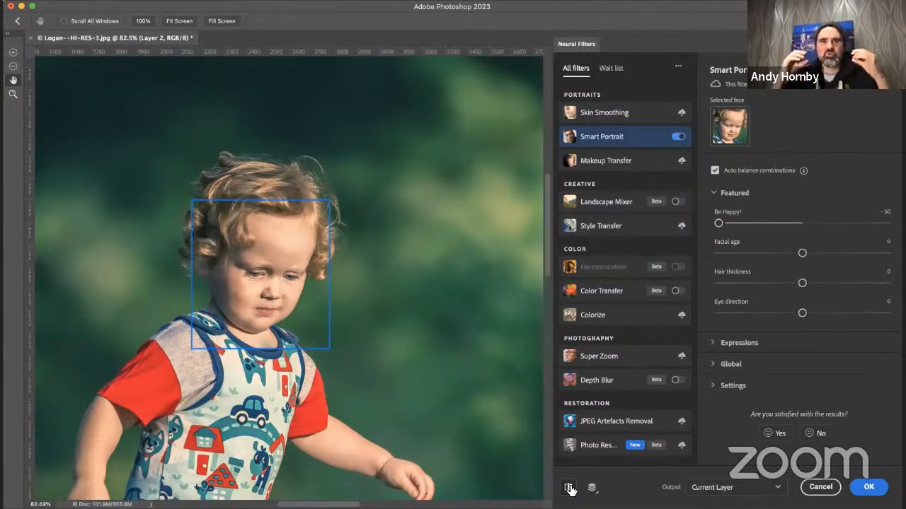
click(568, 487)
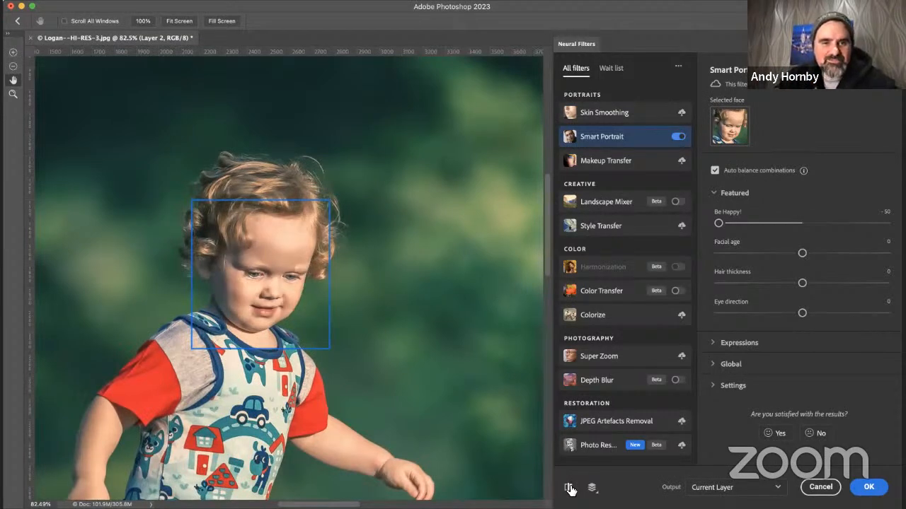
click(568, 488)
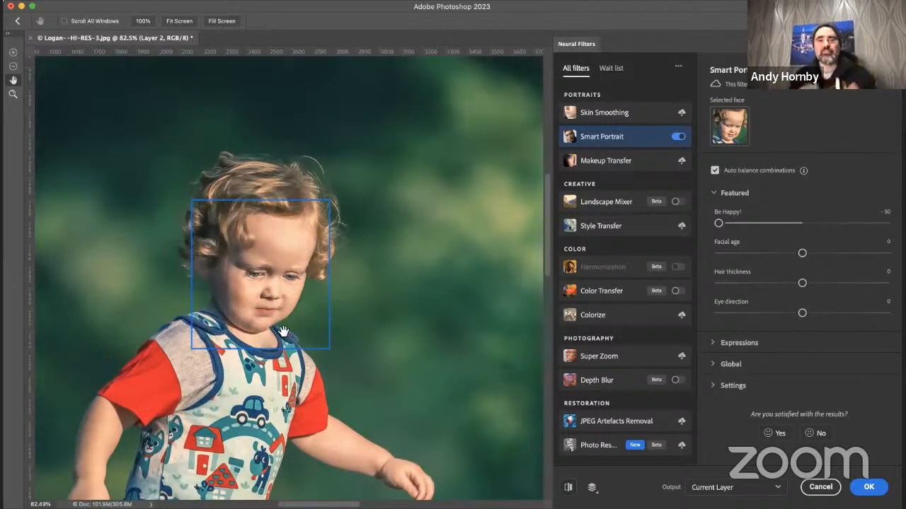
click(802, 224)
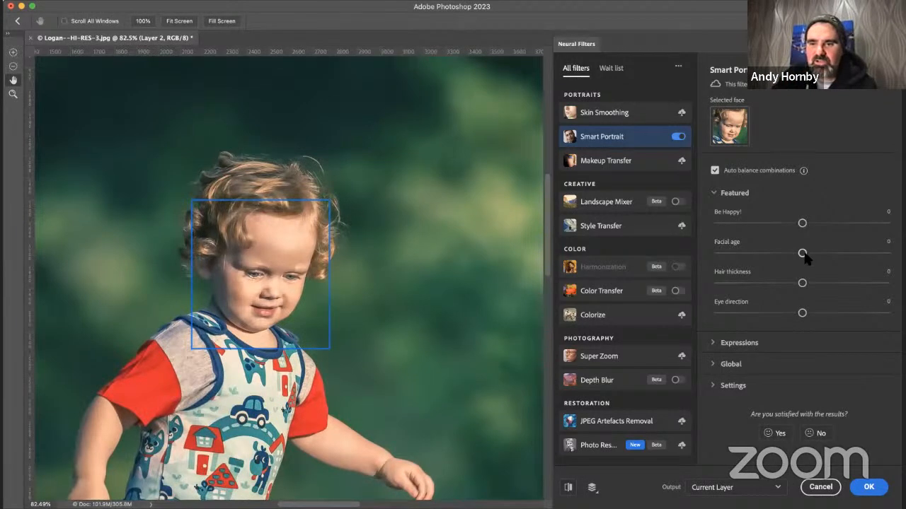
- Try Facial age at +50 and Hair thickness at -50 and +50, resetting each slider to 0
drag(801, 253, 885, 252)
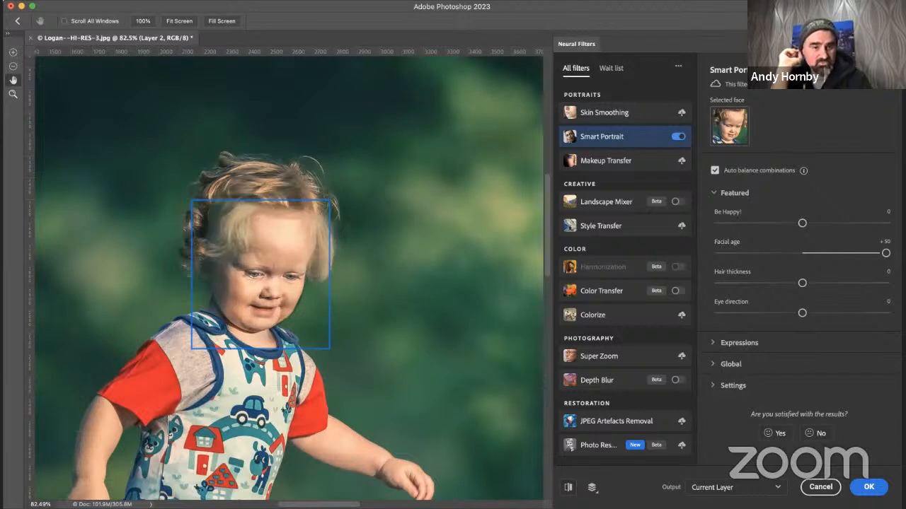
click(803, 254)
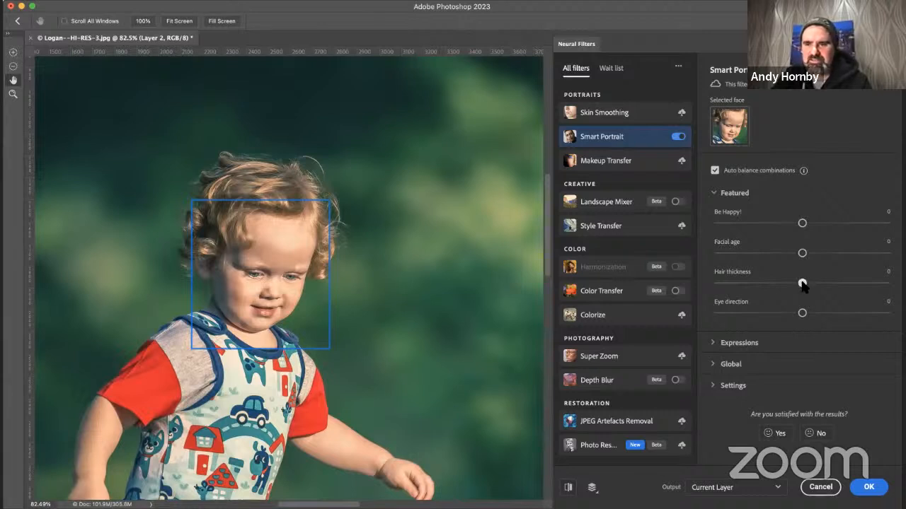
drag(801, 283, 717, 290)
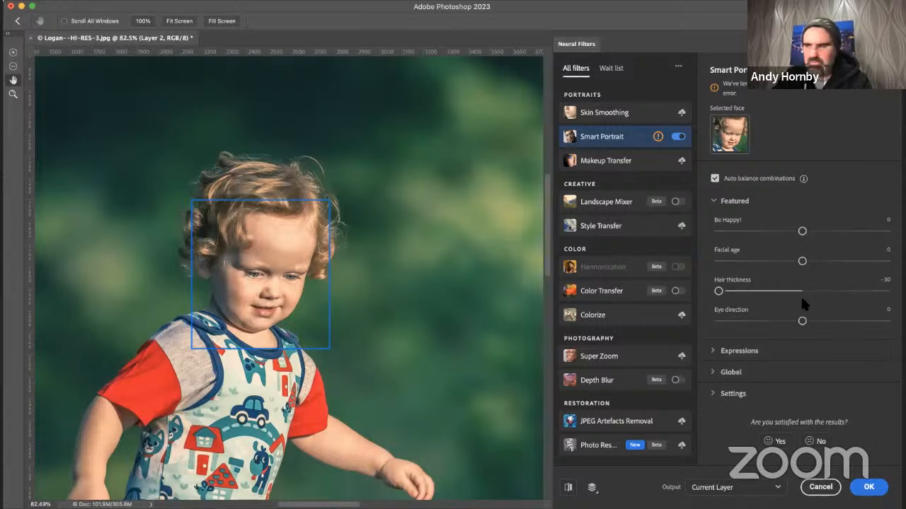
drag(718, 290, 891, 298)
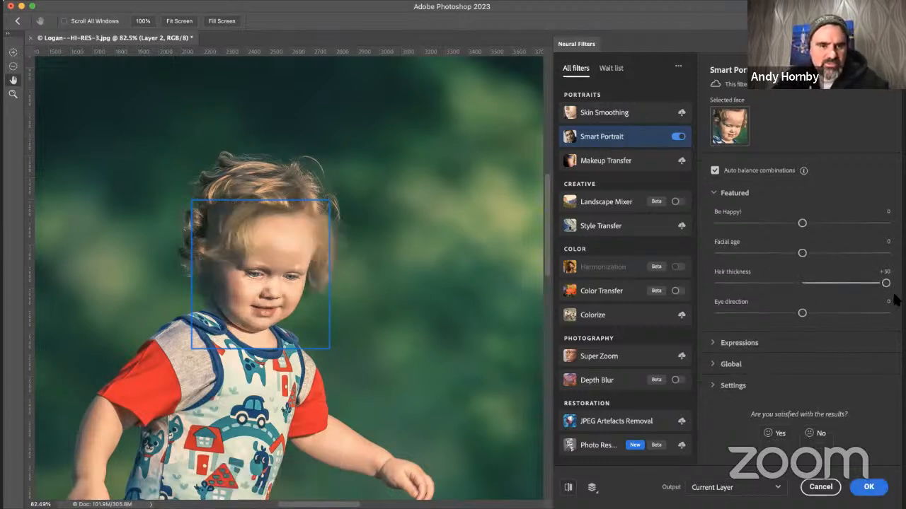
click(804, 283)
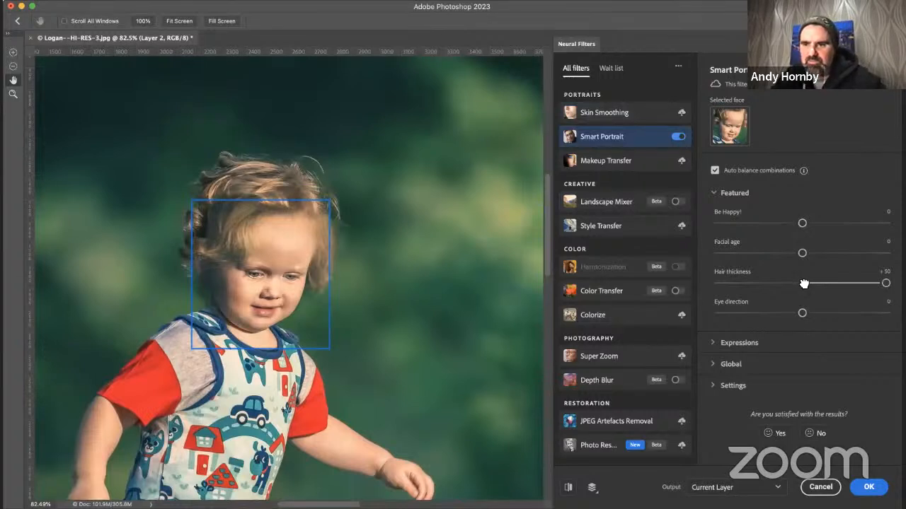
drag(804, 283, 802, 283)
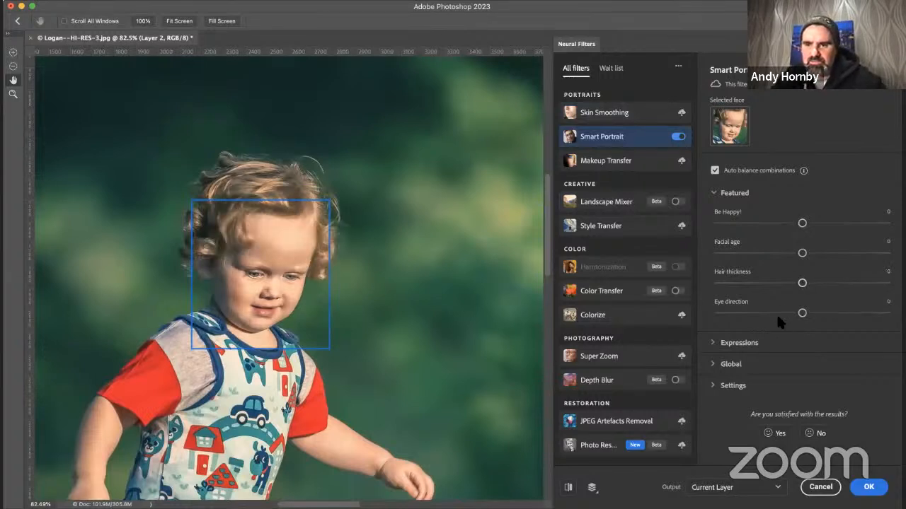
- Expand the Expressions and Global settings, try Head direction at -50 and +50, and reset it to 0
click(713, 343)
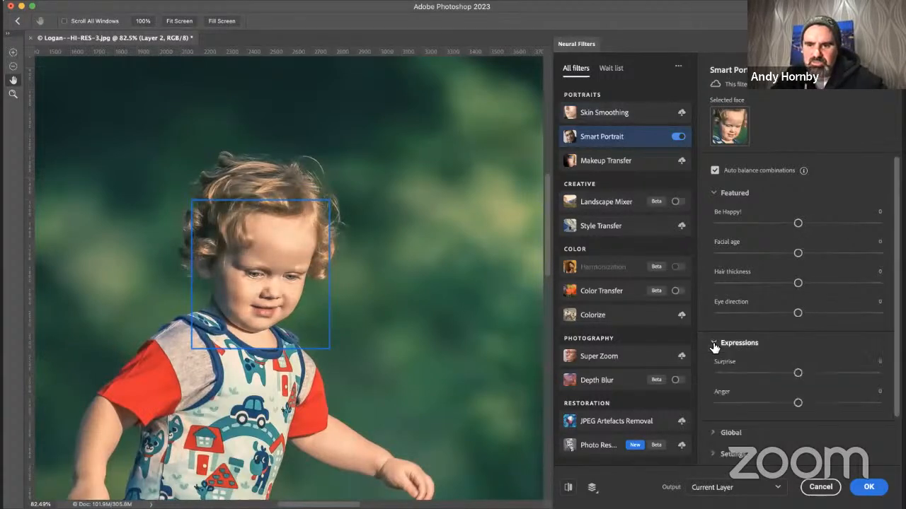
scroll(713, 346, down, 2)
click(713, 376)
scroll(714, 378, down, 3)
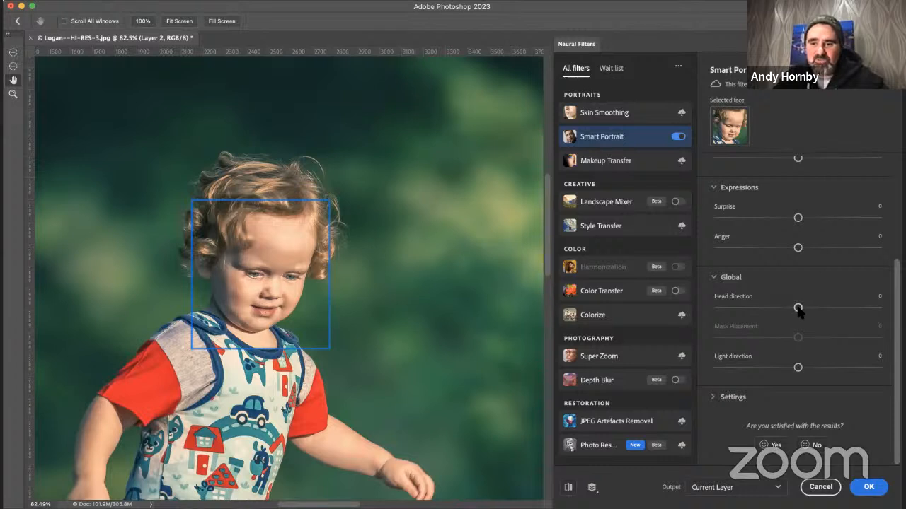
drag(799, 312, 704, 315)
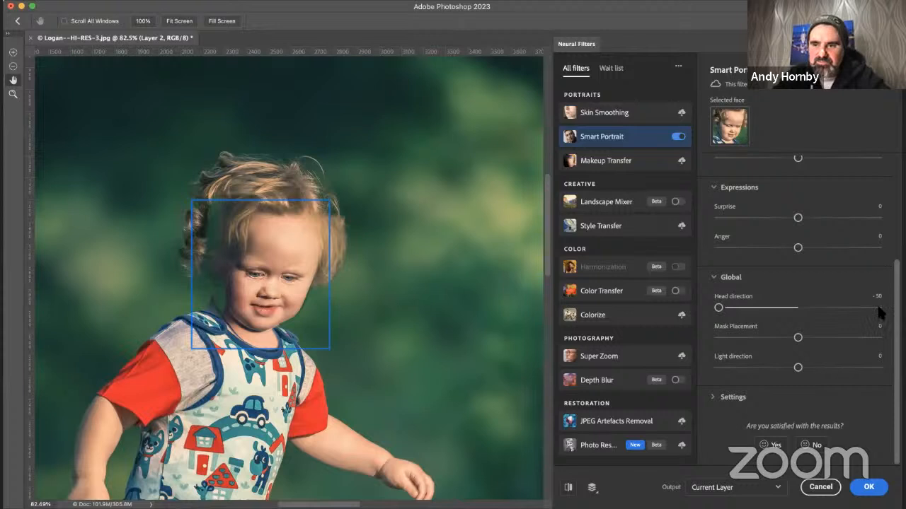
drag(719, 307, 877, 308)
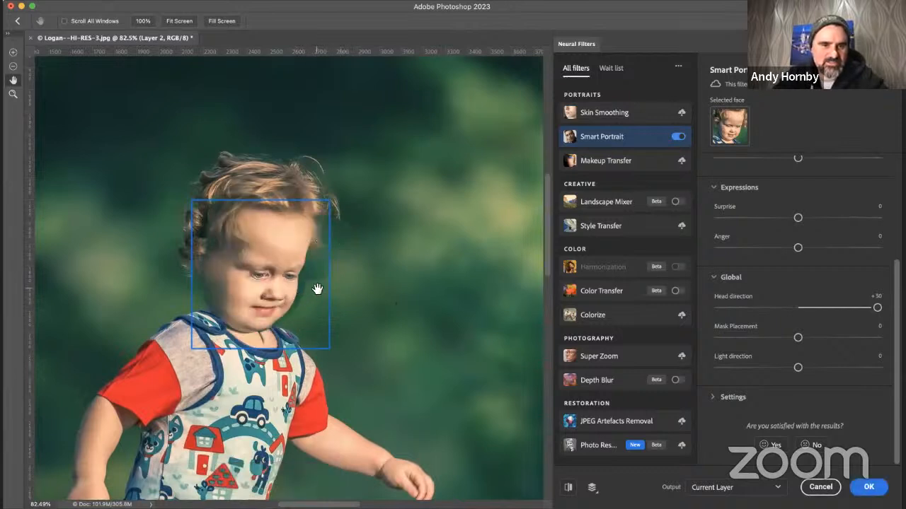
click(799, 308)
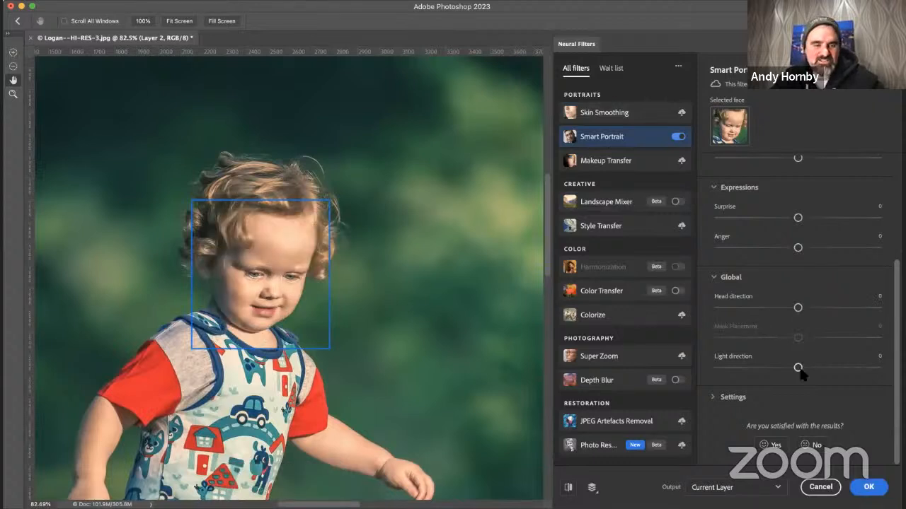
- Try Light direction at -50 and +50 on the toddler's face, and reset it to 0
drag(798, 367, 718, 368)
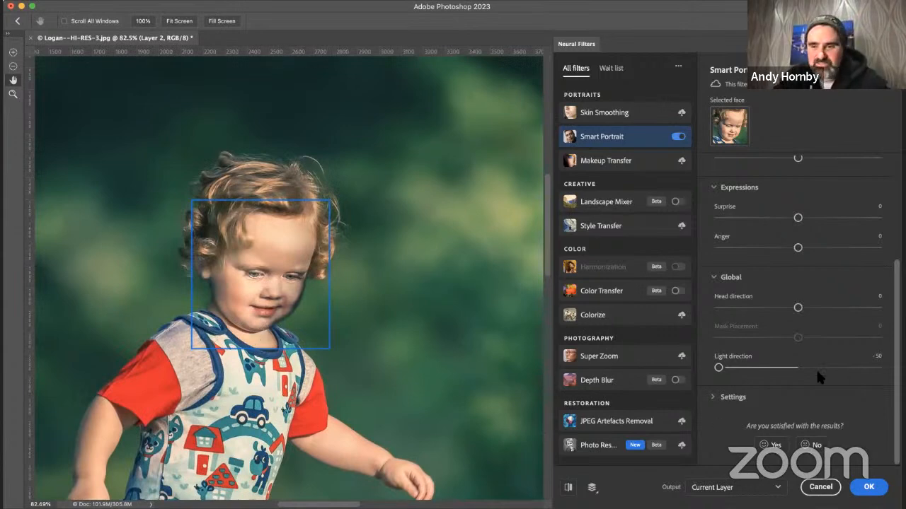
click(876, 367)
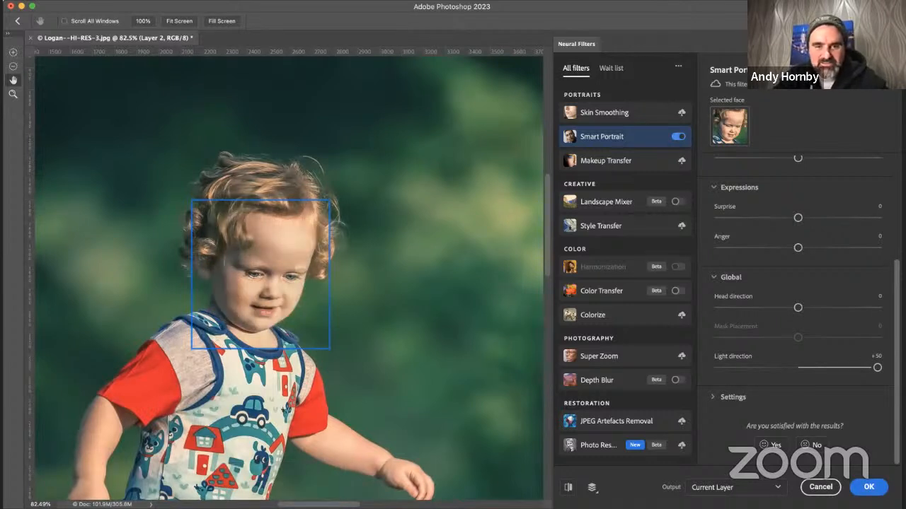
drag(877, 367, 798, 369)
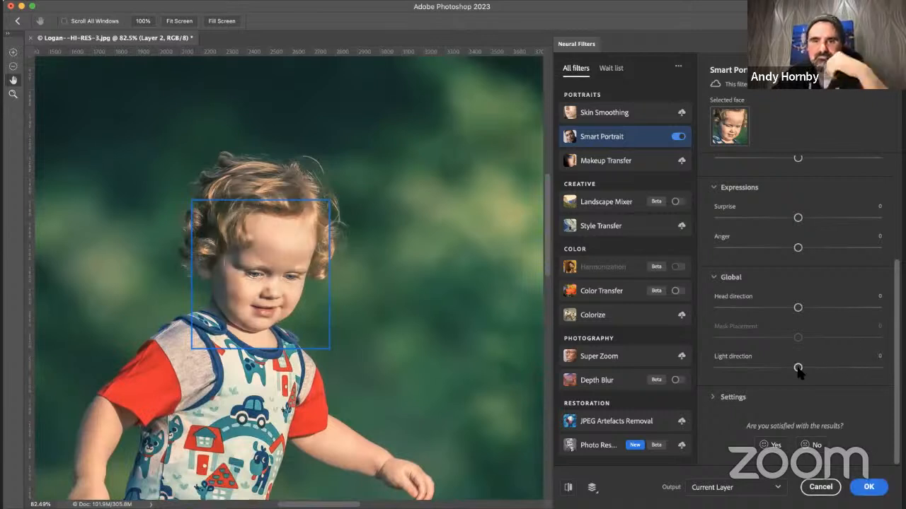
- Expand Smart Portrait's Settings section and review the Retain unique details and Mask Feathering options
click(712, 398)
scroll(712, 400, down, 2)
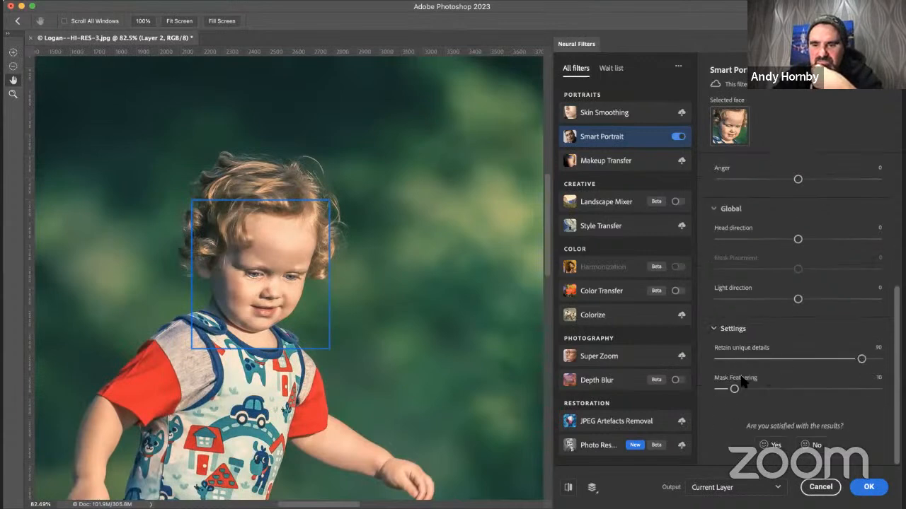
scroll(764, 339, up, 6)
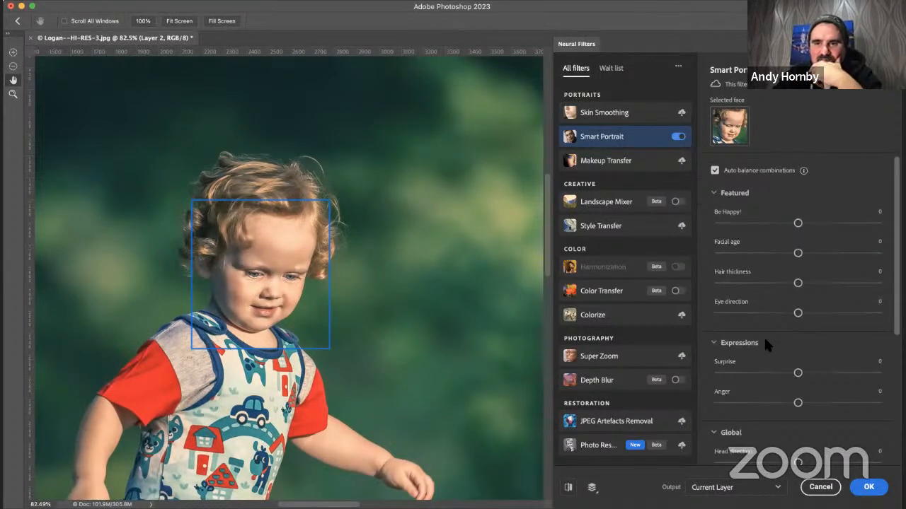
- Turn off Smart Portrait, enable Landscape Mixer, and set Autumn to 73 for the toddler photo
click(678, 136)
click(676, 202)
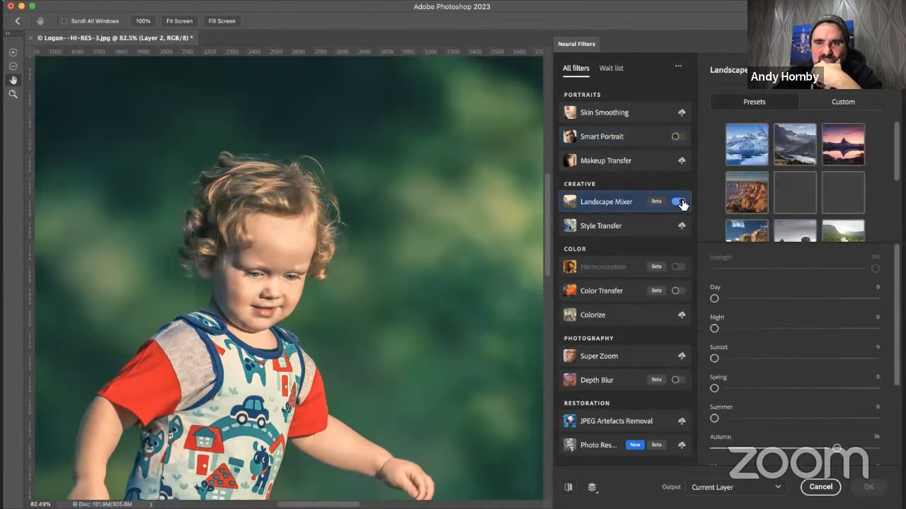
scroll(739, 382, down, 3)
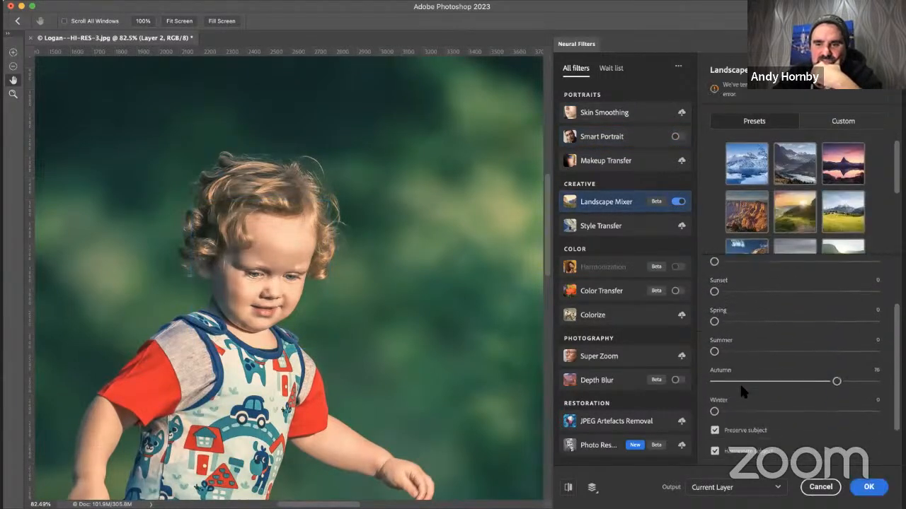
mouse_move(837, 374)
mouse_down()
mouse_move(714, 374)
mouse_move(832, 363)
mouse_up()
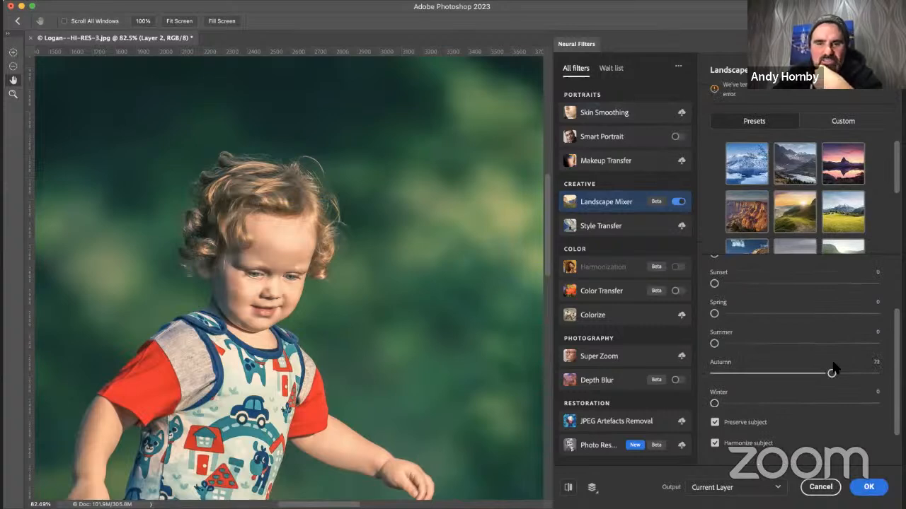
scroll(496, 314, down, 5)
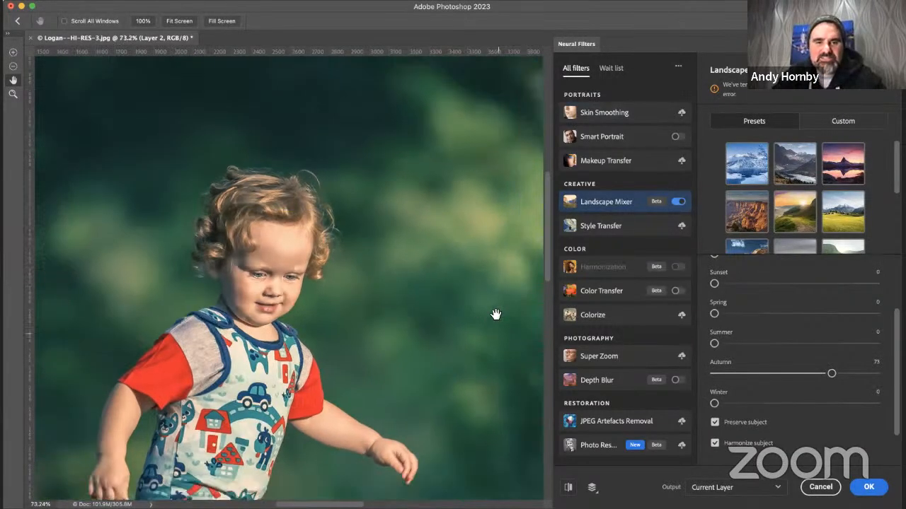
scroll(496, 314, down, 2)
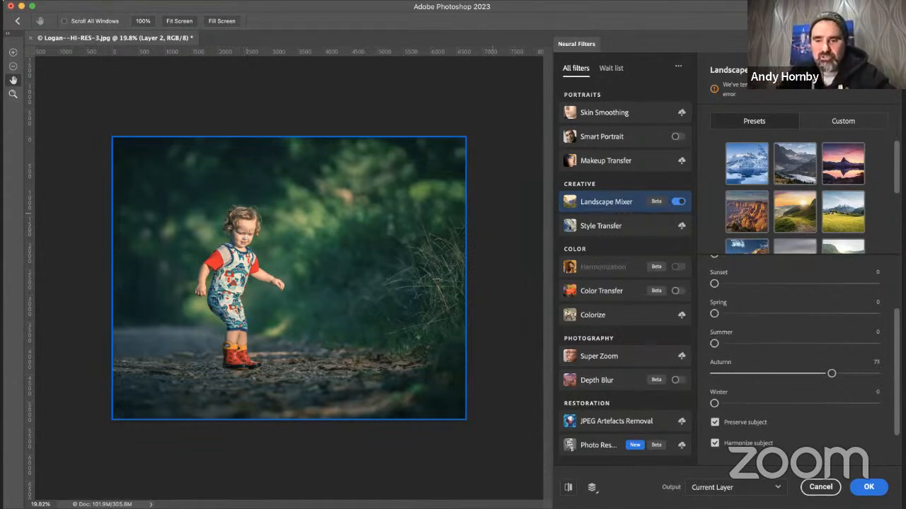
- Review the output destinations, keeping Current Layer, and set Landscape Mixer's Night amount to 45
click(781, 488)
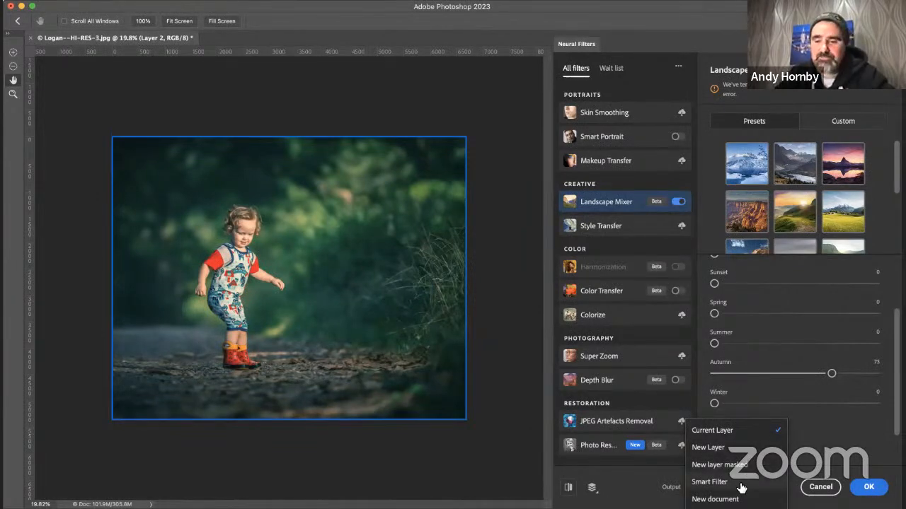
click(837, 444)
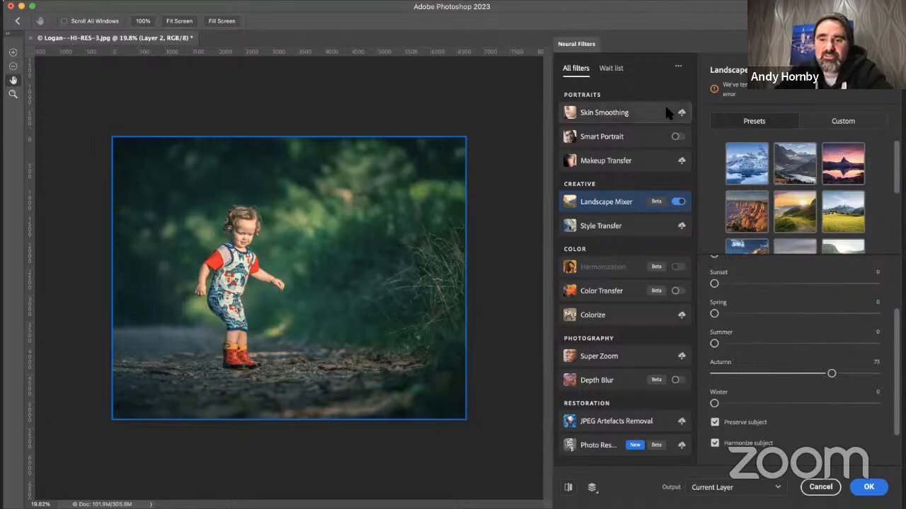
scroll(758, 338, up, 3)
drag(714, 341, 785, 341)
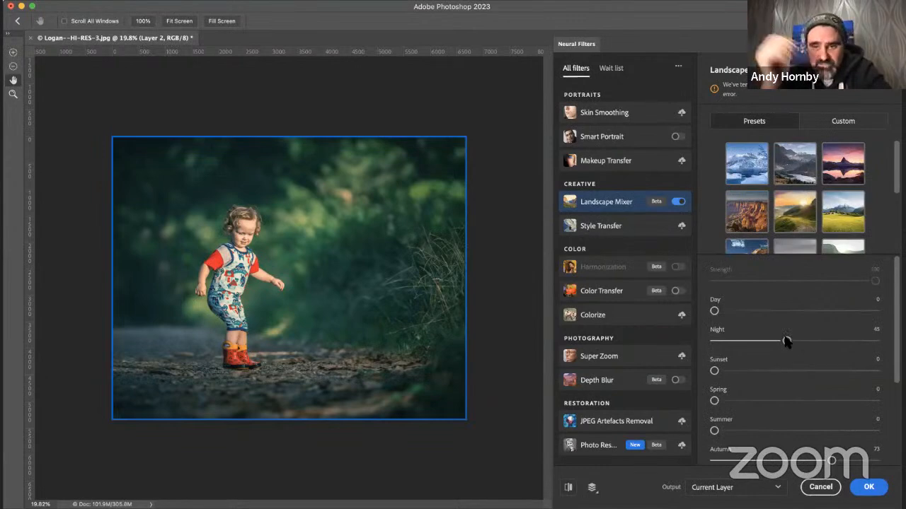